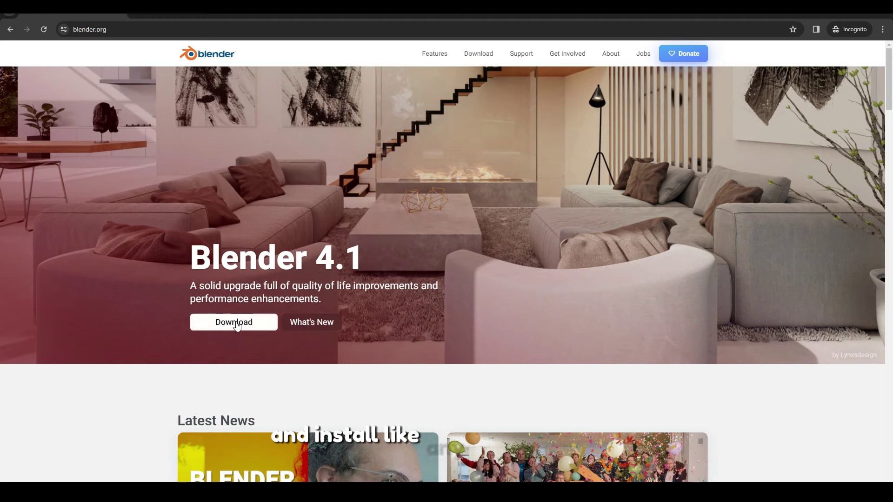
# Go to the Blender download page from the blender.org hero banner's Download button.
pyautogui.click(236, 326)
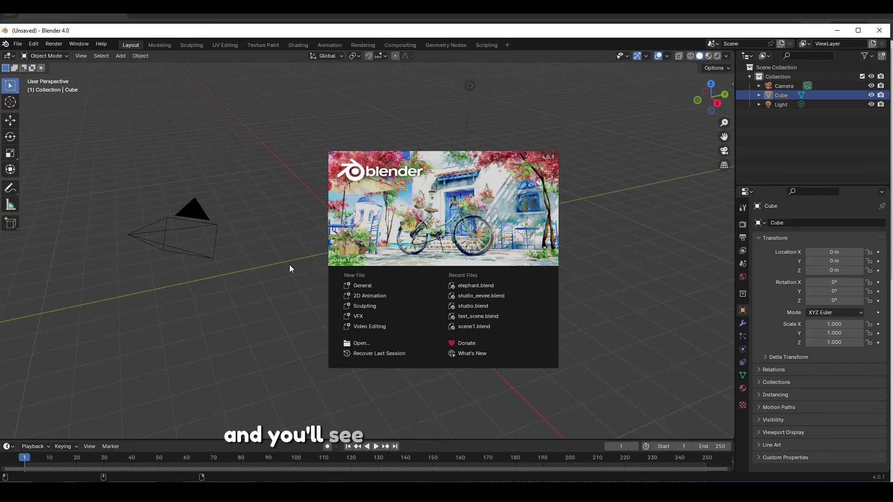
# Dismiss the splash screen and add a new Video Editing > Video Editing workspace.
pyautogui.click(198, 156)
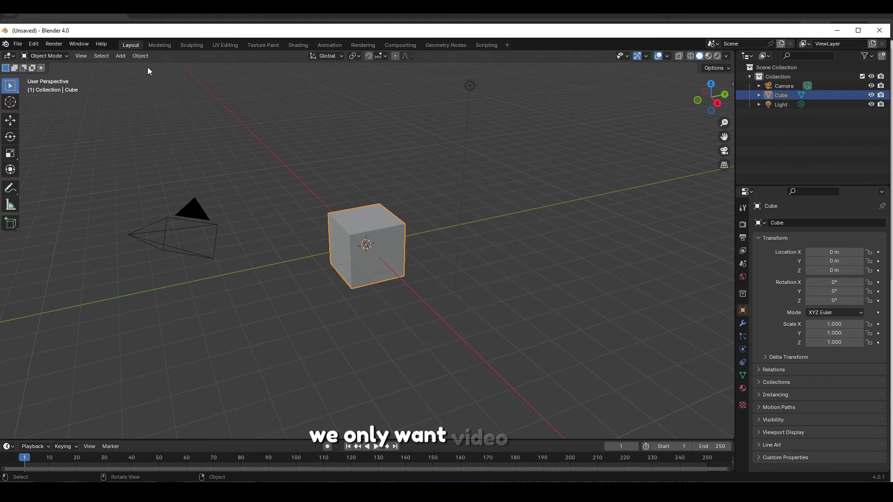
pyautogui.click(508, 45)
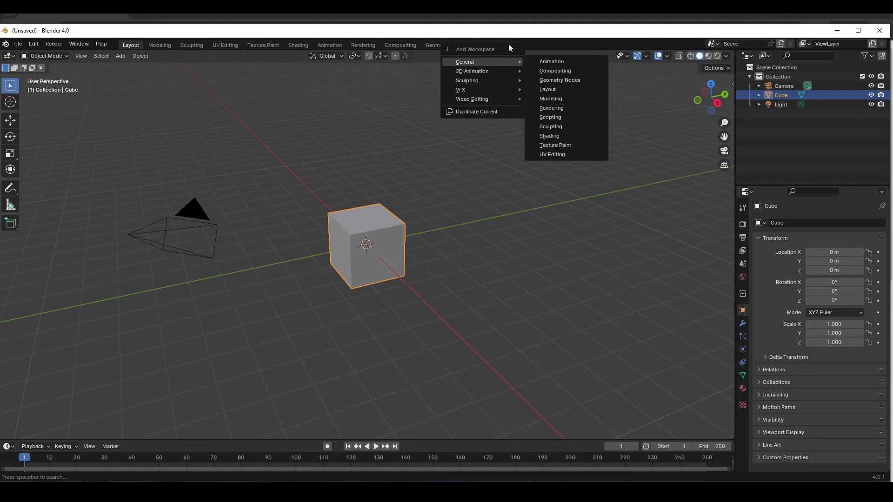
pyautogui.moveTo(482, 98)
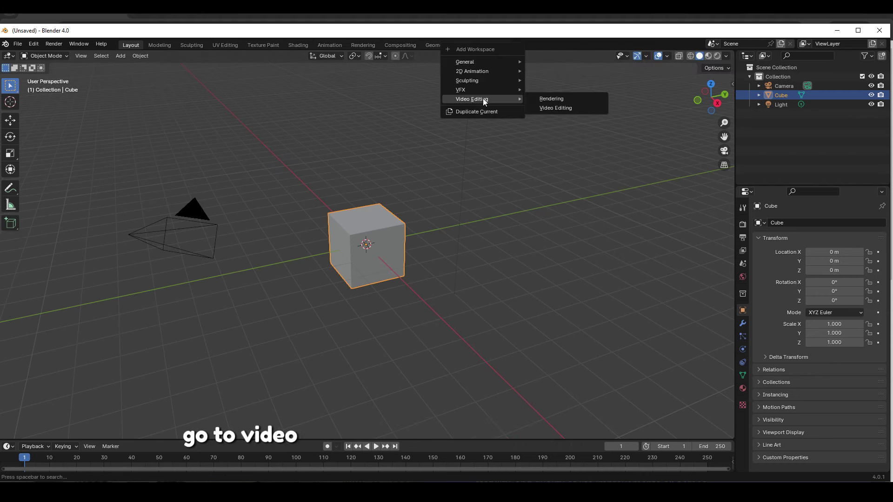
pyautogui.click(559, 109)
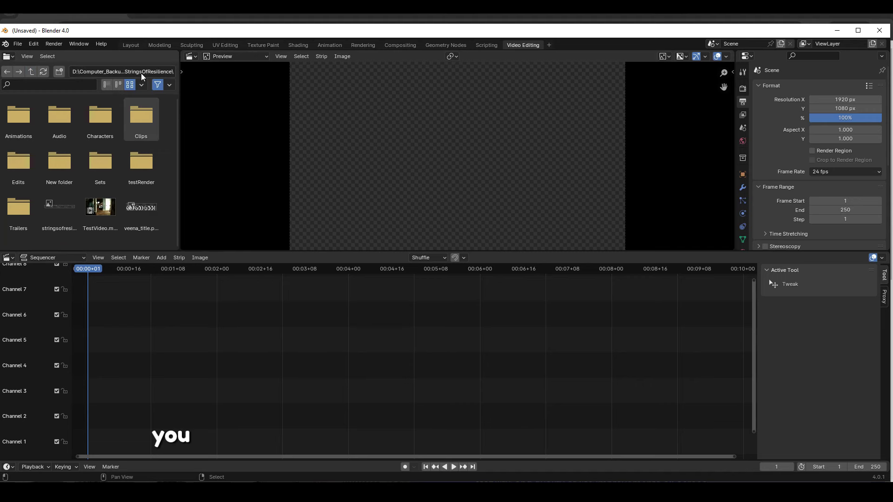
# Point the file browser at the Clips folder.
pyautogui.click(141, 72)
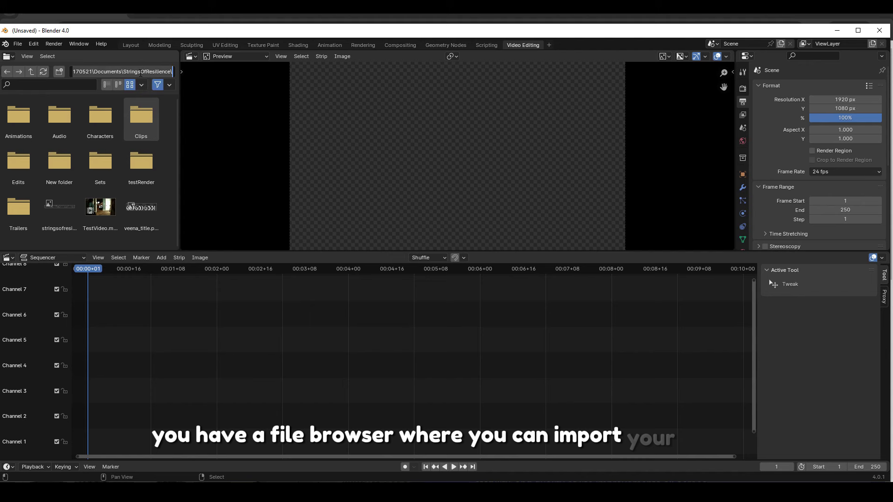
pyautogui.write('Clips')
pyautogui.press('Return')
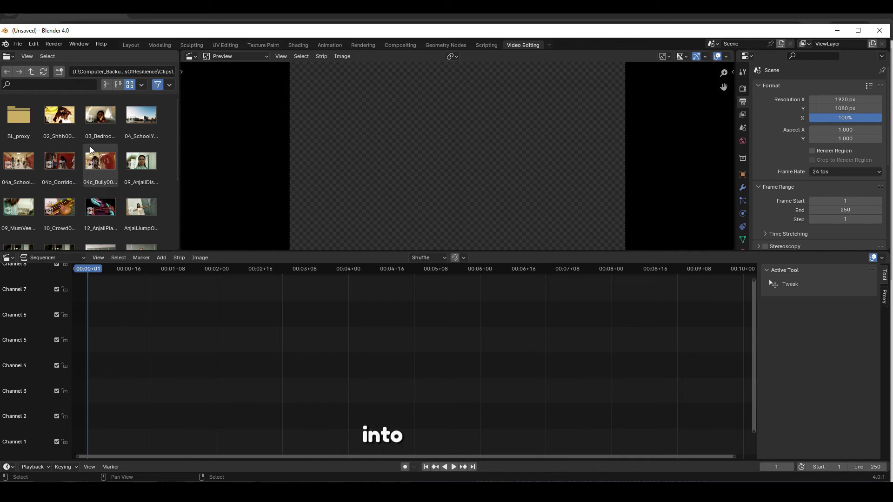
# Place 03_Bedroom on channel 5 and 04_SchoolYard overlapping it on channel 6.
pyautogui.moveTo(105, 116); pyautogui.dragTo(127, 336)
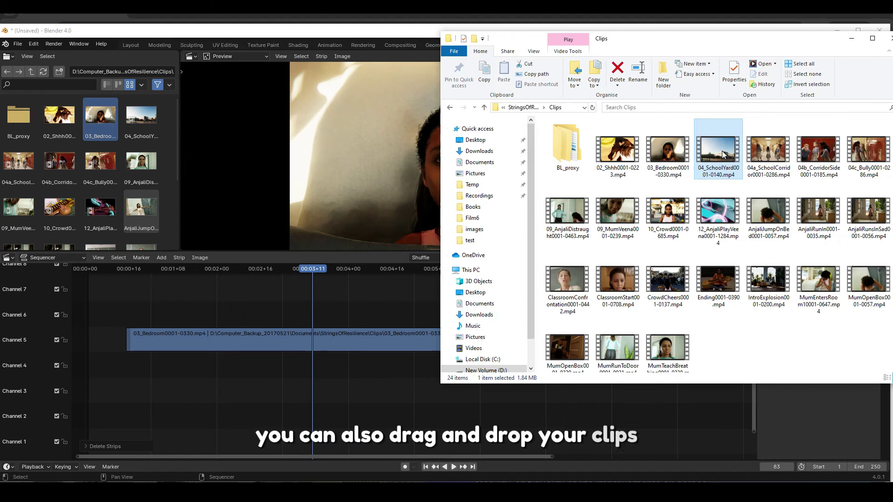
pyautogui.moveTo(722, 150); pyautogui.dragTo(326, 311)
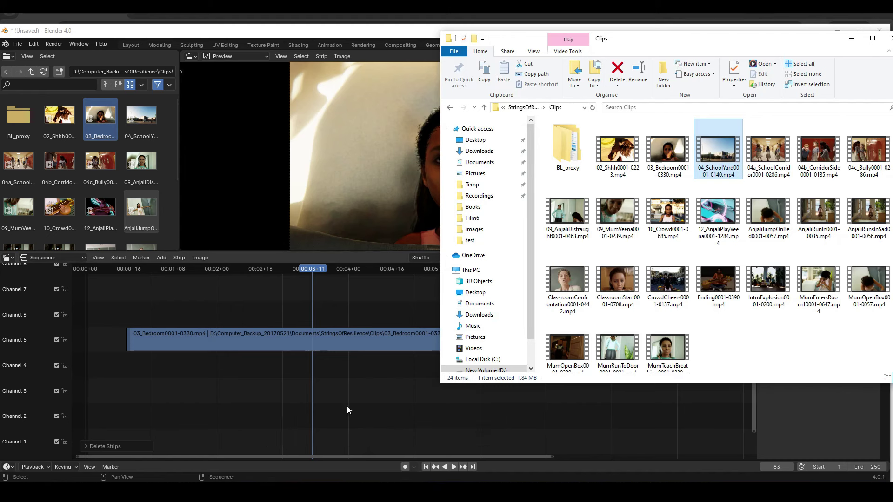
pyautogui.click(364, 267)
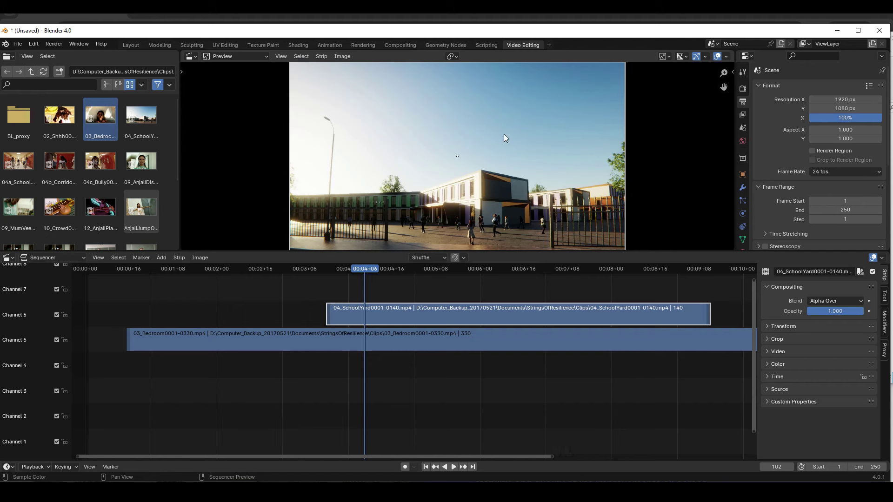
# Scroll the Output Properties to the Output section showing the /tmp\ path and PNG format.
pyautogui.scroll(-1, 504, 134)
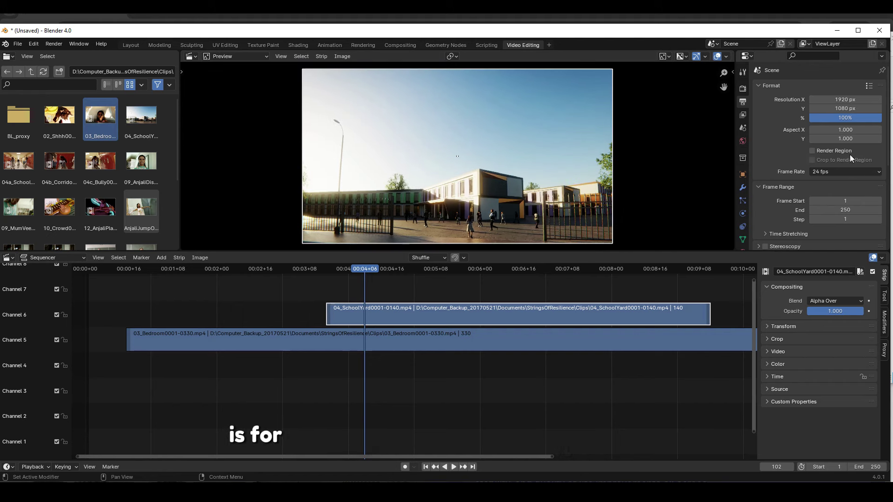
pyautogui.scroll(-1, 848, 98)
pyautogui.scroll(-7, 854, 124)
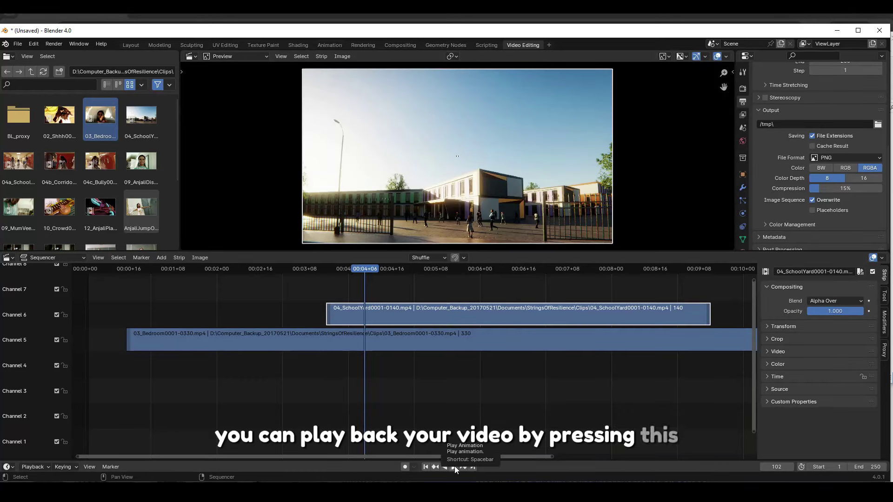
# Play the clips forward, pause, then play in reverse and stop.
pyautogui.click(454, 467)
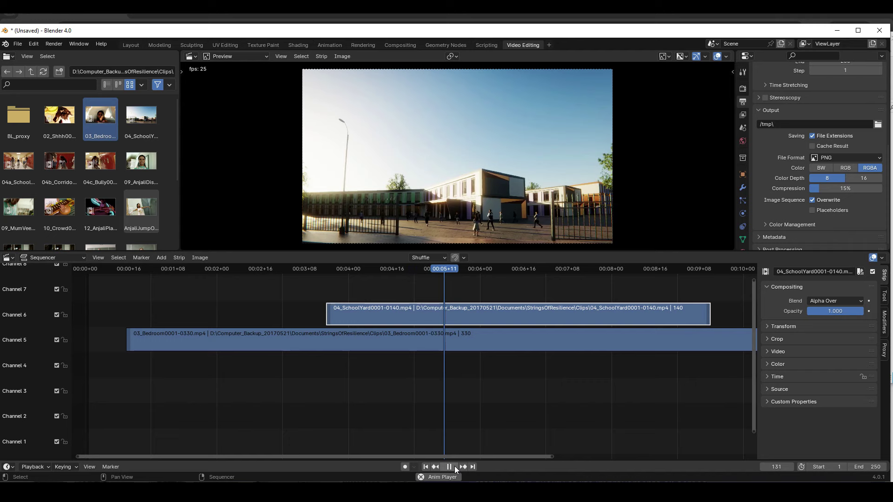
pyautogui.click(454, 466)
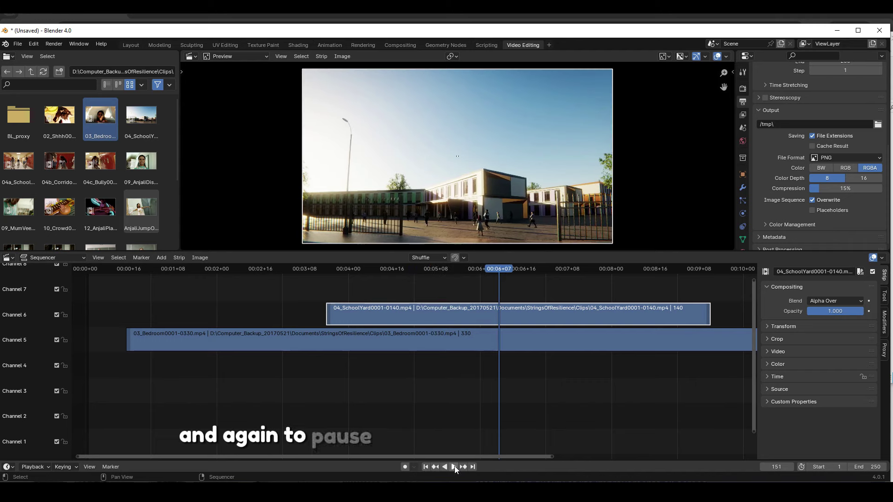
pyautogui.click(444, 467)
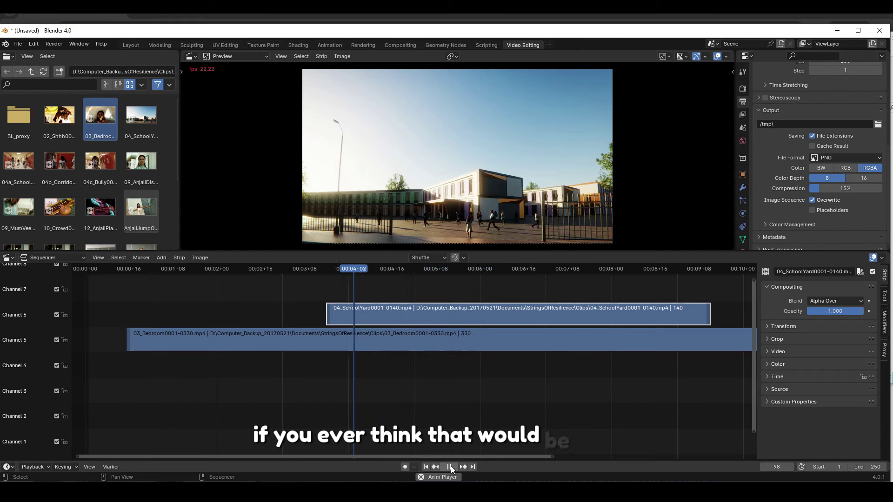
pyautogui.click(451, 466)
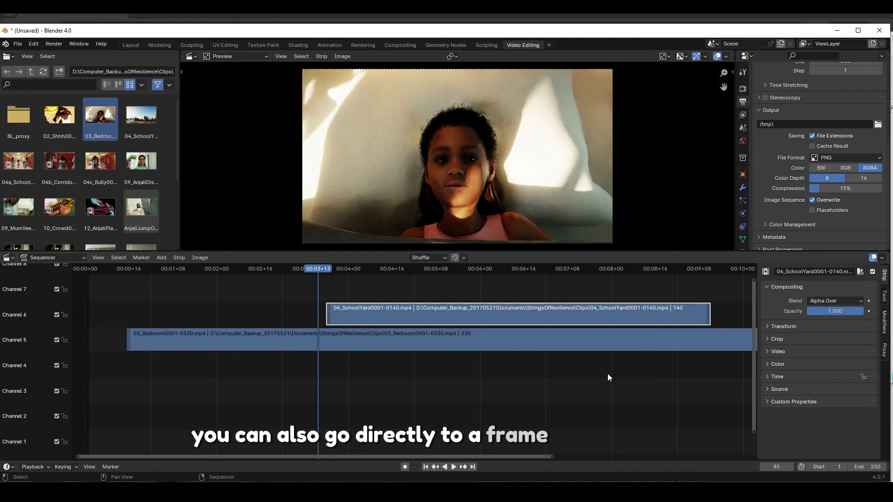
# Jump to frame 132, then scrub the ruler through the clips.
pyautogui.click(776, 466)
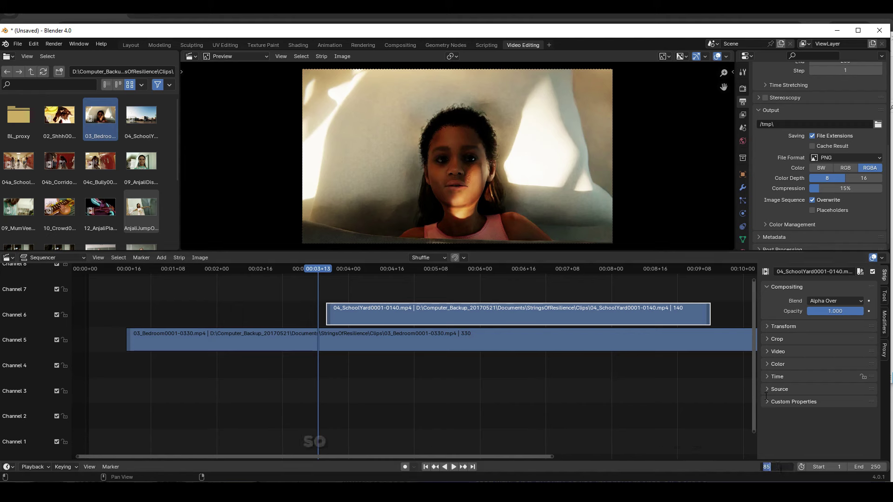
pyautogui.write('132')
pyautogui.press('Return')
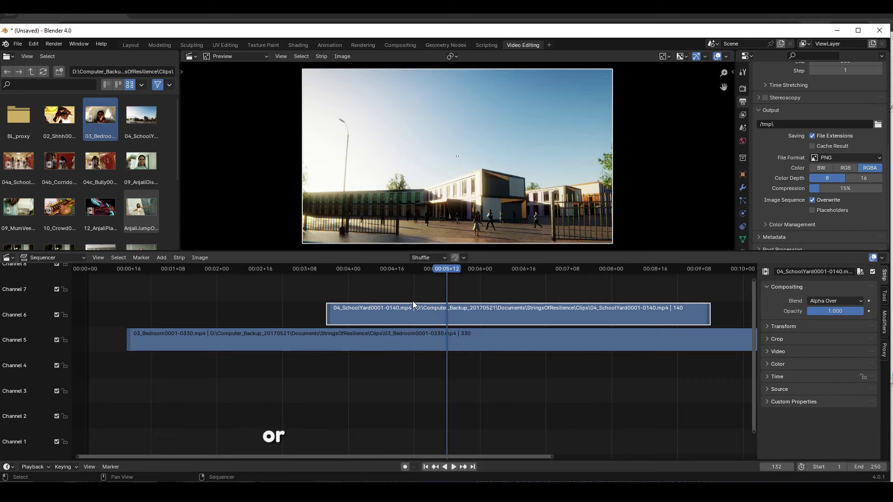
pyautogui.moveTo(445, 269); pyautogui.dragTo(417, 263)
# Scrub back to frame 121, then grab the channel 6 SchoolYard strip and cancel the move.
pyautogui.scroll(-1, 403, 325)
pyautogui.moveTo(411, 320); pyautogui.dragTo(403, 325)
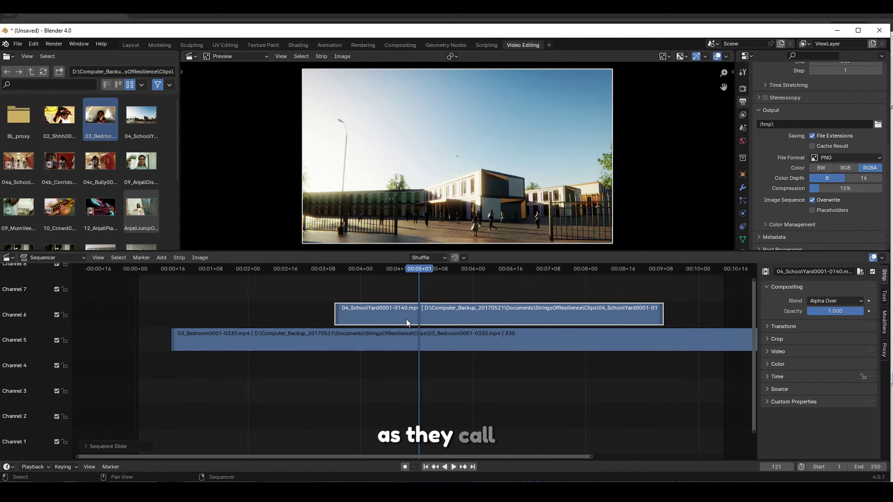
pyautogui.press('g')
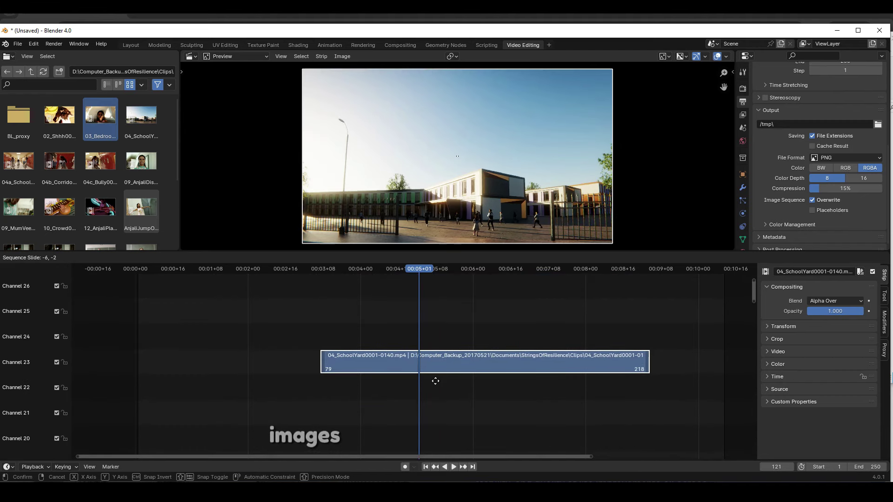
pyautogui.rightClick(434, 380)
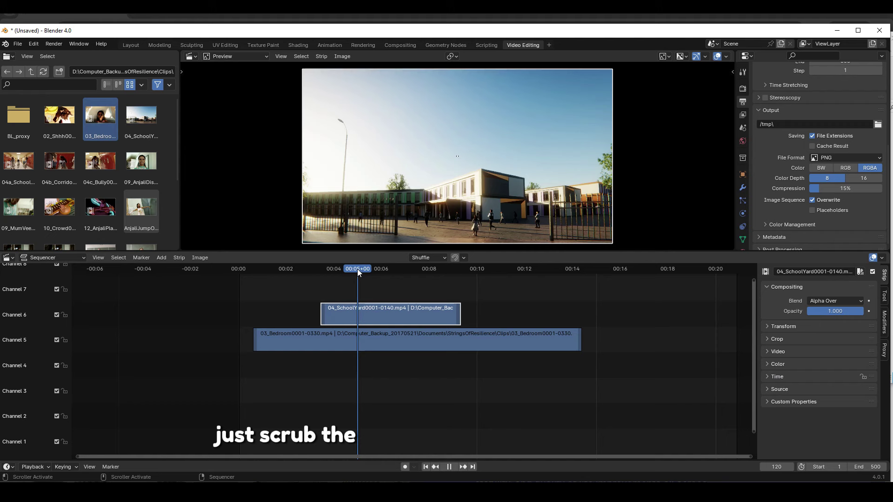
# Find the Bedroom clip's end at frame 343 and set the scene end frame to 343.
pyautogui.moveTo(357, 269); pyautogui.dragTo(580, 277)
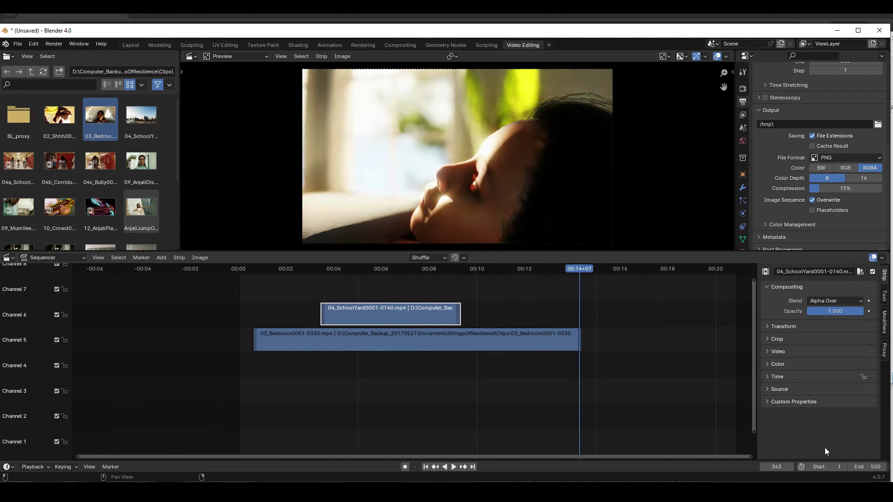
pyautogui.click(780, 466)
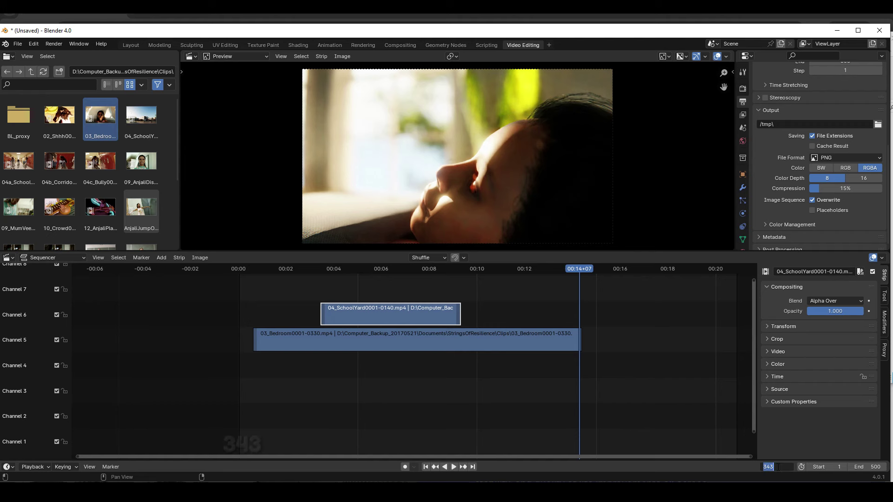
pyautogui.press('Return')
pyautogui.click(872, 466)
pyautogui.write('343')
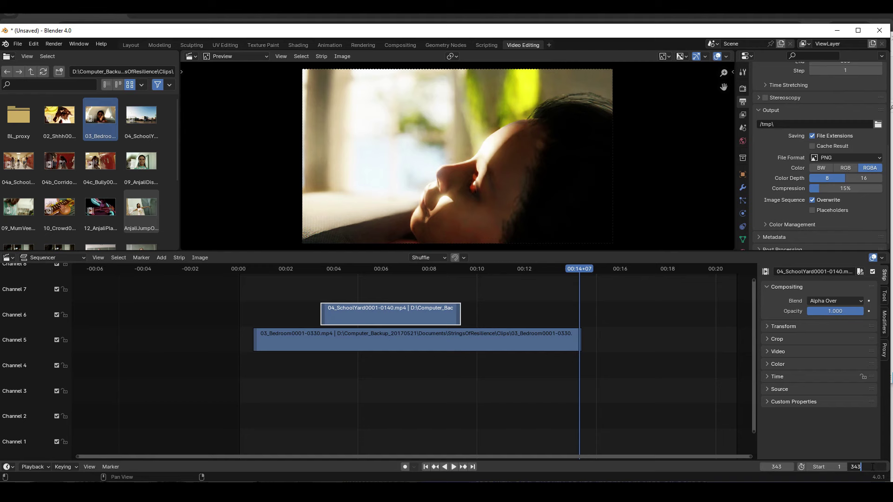
pyautogui.press('Return')
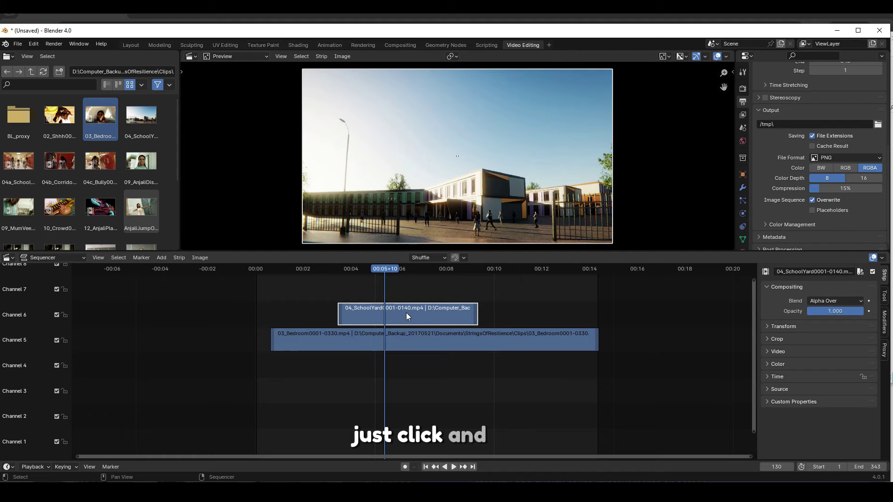
# Slide the 04_SchoolYard strip so it starts around frame 79, still overlapping the Bedroom clip.
pyautogui.moveTo(406, 316); pyautogui.dragTo(435, 395)
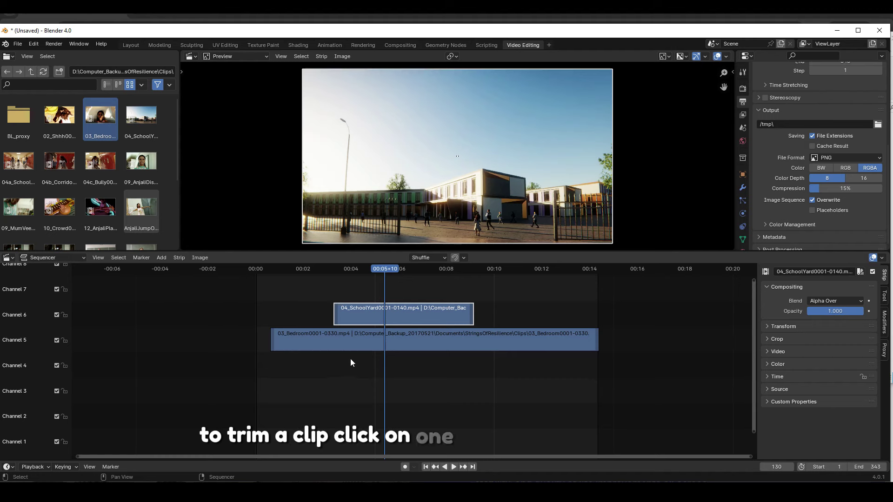
# Trim the SchoolYard strip's start later and its end earlier.
pyautogui.click(336, 311)
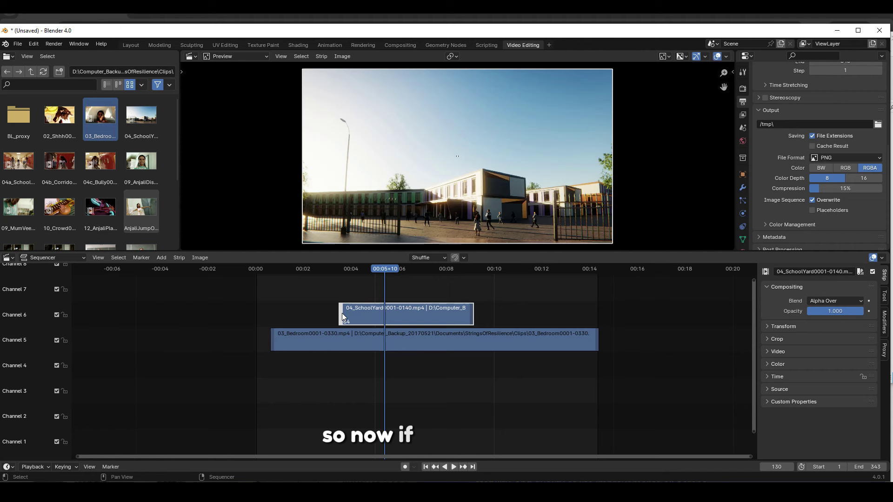
pyautogui.moveTo(335, 315)
pyautogui.mouseDown()
pyautogui.moveTo(355, 314)
pyautogui.moveTo(348, 313)
pyautogui.mouseUp()
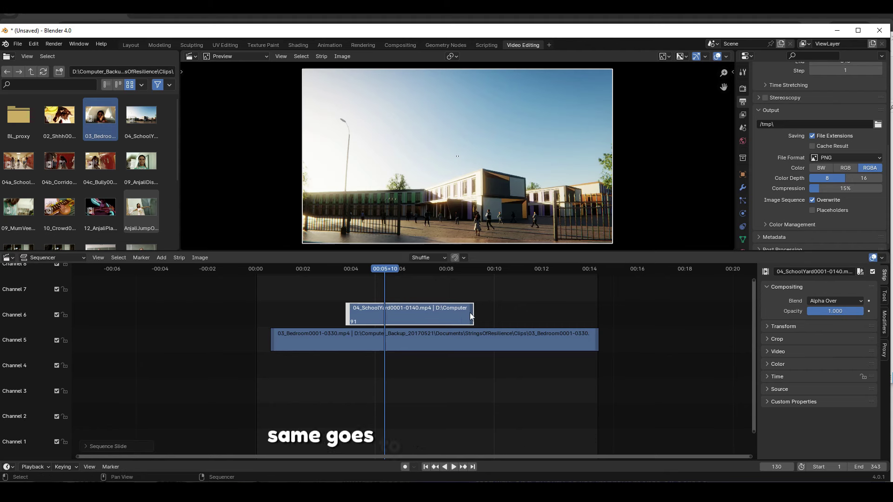
pyautogui.click(471, 316)
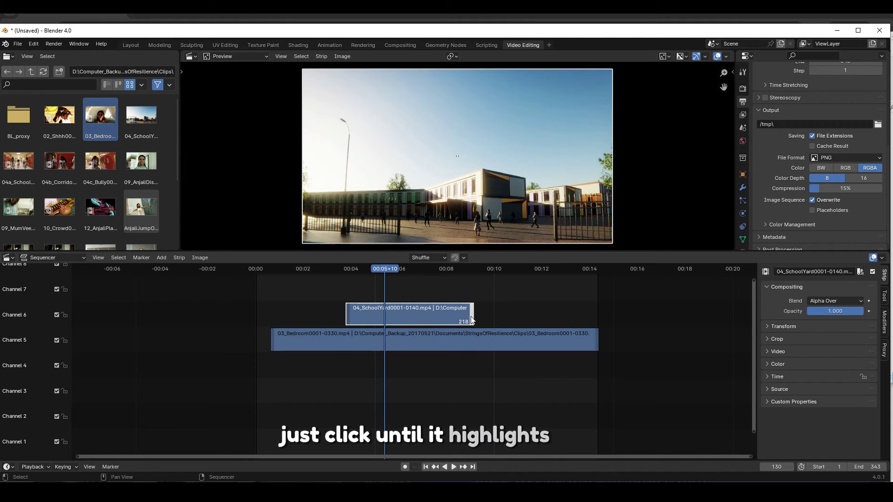
pyautogui.moveTo(468, 317); pyautogui.dragTo(442, 311)
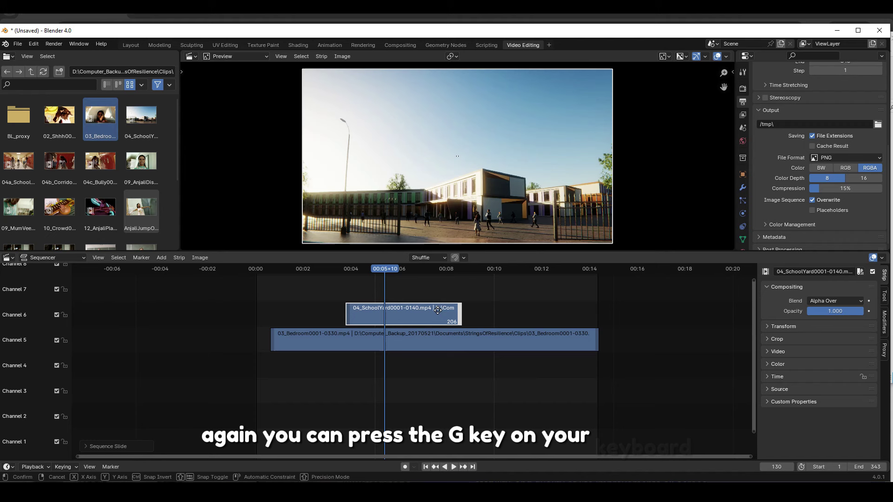
# Slide the whole SchoolYard strip slightly earlier on channel 6.
pyautogui.press('g')
pyautogui.rightClick(439, 315)
pyautogui.press('g')
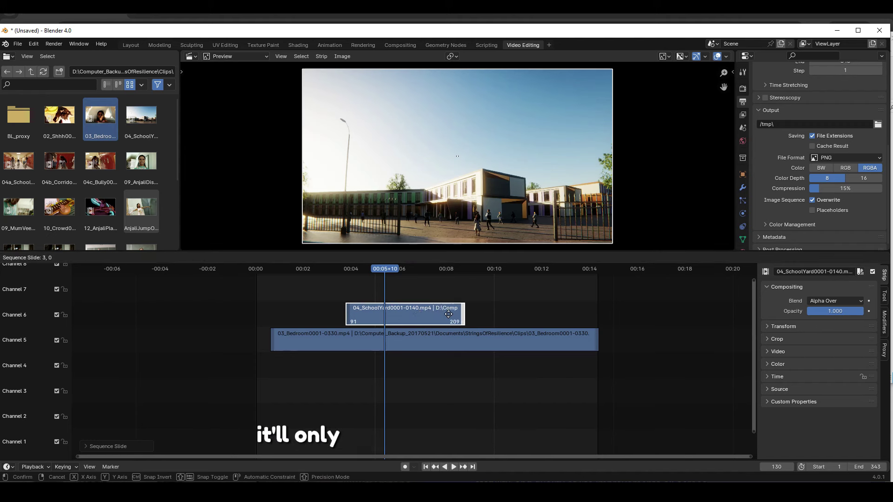
pyautogui.rightClick(432, 319)
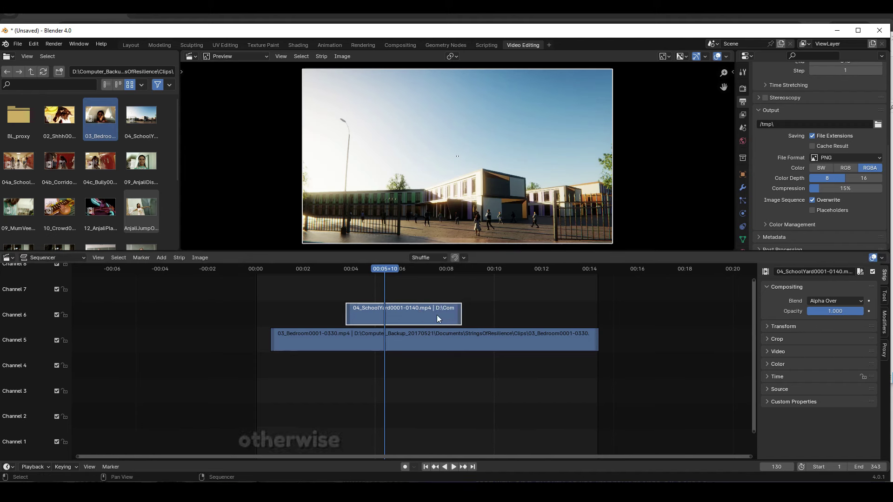
pyautogui.press('g')
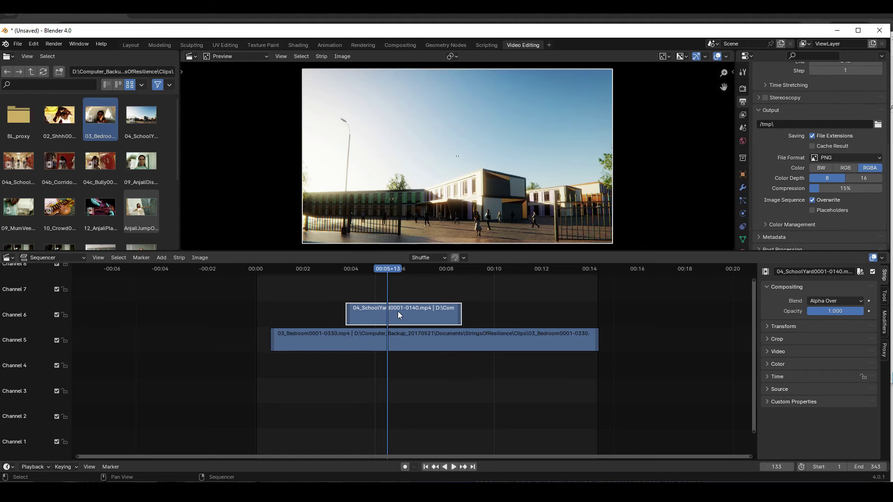
# Split the SchoolYard strip at the playhead with K and move the two pieces apart.
pyautogui.moveTo(389, 269)
pyautogui.mouseDown()
pyautogui.moveTo(412, 268)
pyautogui.moveTo(402, 271)
pyautogui.mouseUp()
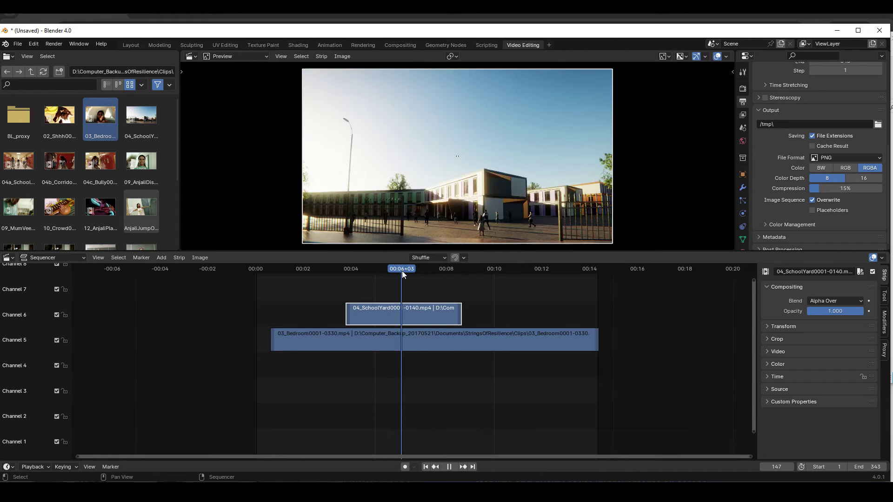
pyautogui.click(179, 258)
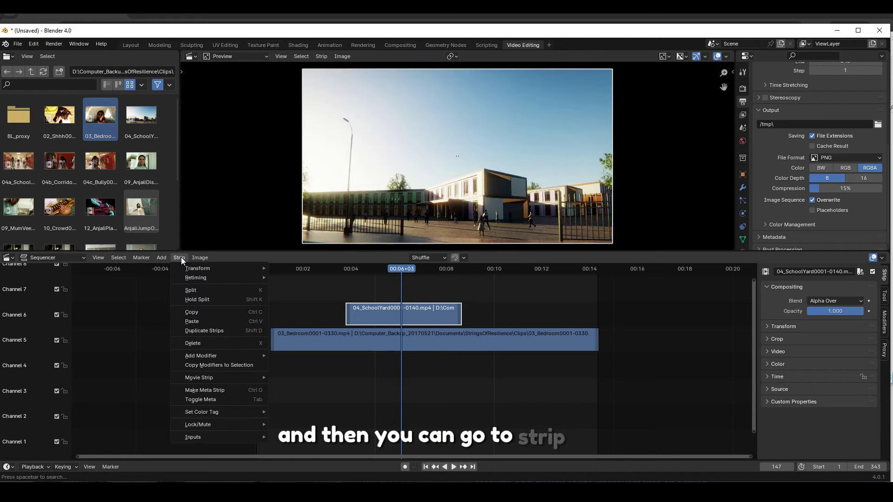
pyautogui.click(198, 291)
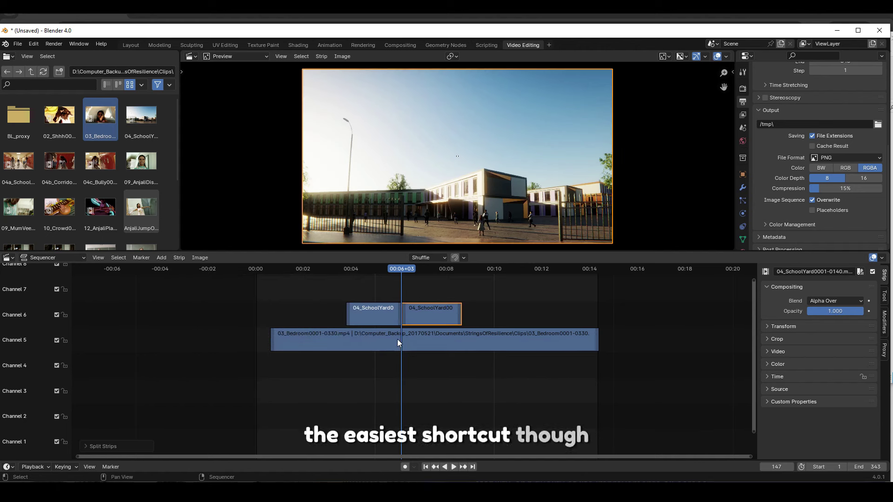
pyautogui.hotkey('ctrl', 'z')
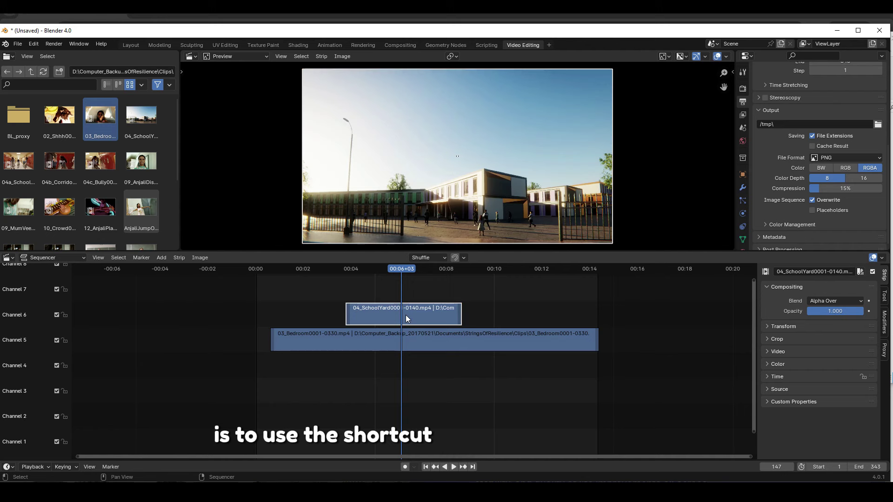
pyautogui.press('k')
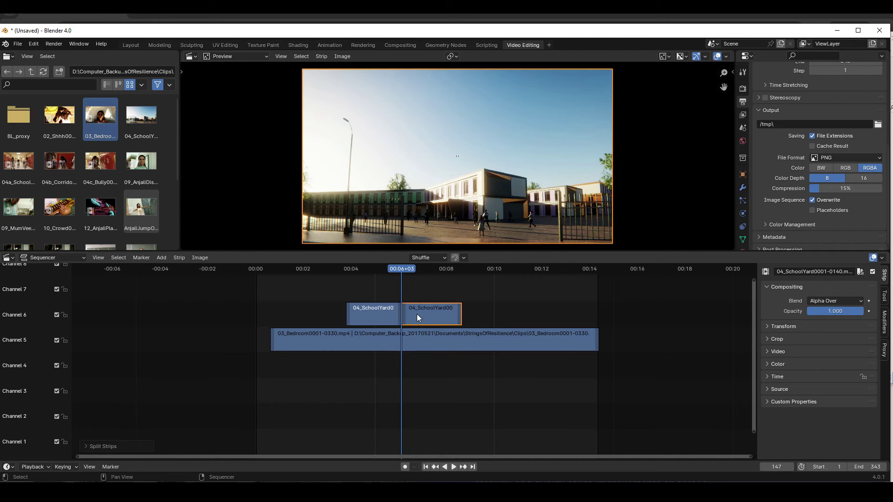
pyautogui.moveTo(420, 314); pyautogui.dragTo(480, 314)
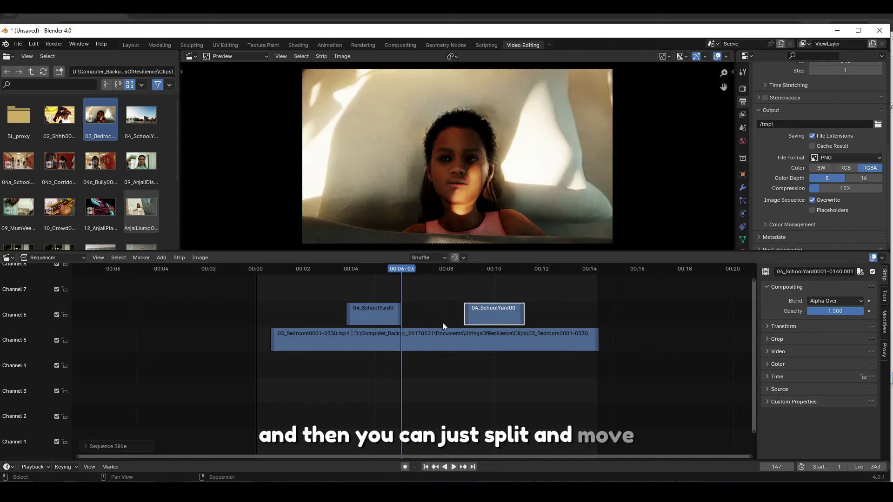
pyautogui.moveTo(372, 314); pyautogui.dragTo(355, 315)
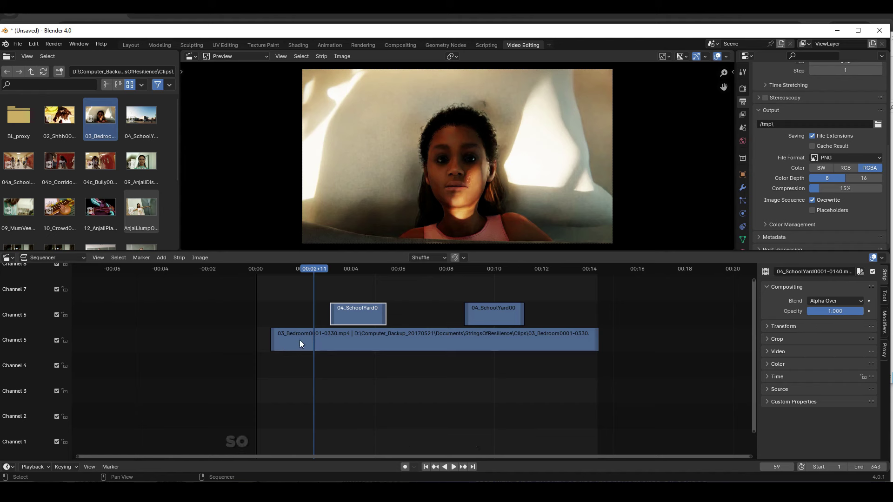
# Split the 03_Bedroom strip at the playhead and lift the new piece to channel 6.
pyautogui.click(299, 340)
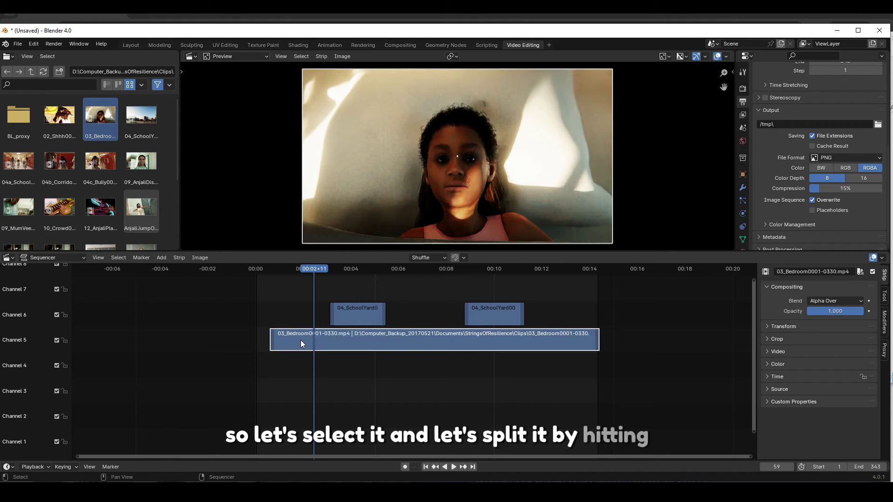
pyautogui.press('k')
pyautogui.moveTo(289, 339); pyautogui.dragTo(391, 309)
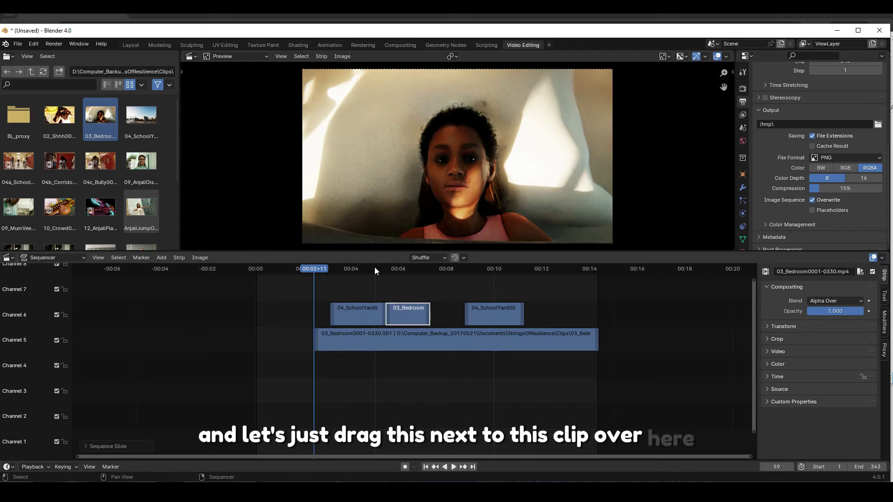
# Play back the rearranged clips from an earlier point to check the edit.
pyautogui.moveTo(375, 269)
pyautogui.mouseDown()
pyautogui.moveTo(391, 268)
pyautogui.moveTo(370, 277)
pyautogui.moveTo(395, 277)
pyautogui.moveTo(373, 278)
pyautogui.mouseUp()
pyautogui.press('space')
pyautogui.scroll(2, 373, 297)
pyautogui.click(373, 316)
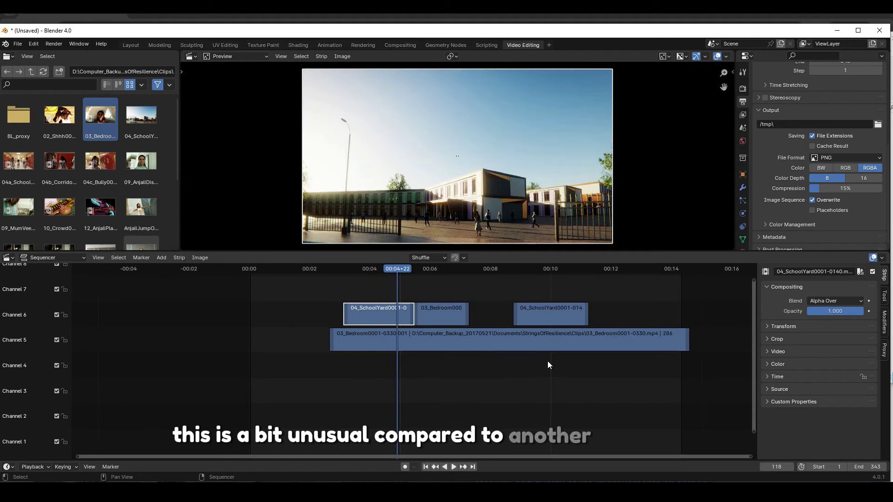
pyautogui.scroll(1, 572, 381)
pyautogui.scroll(-2, 590, 396)
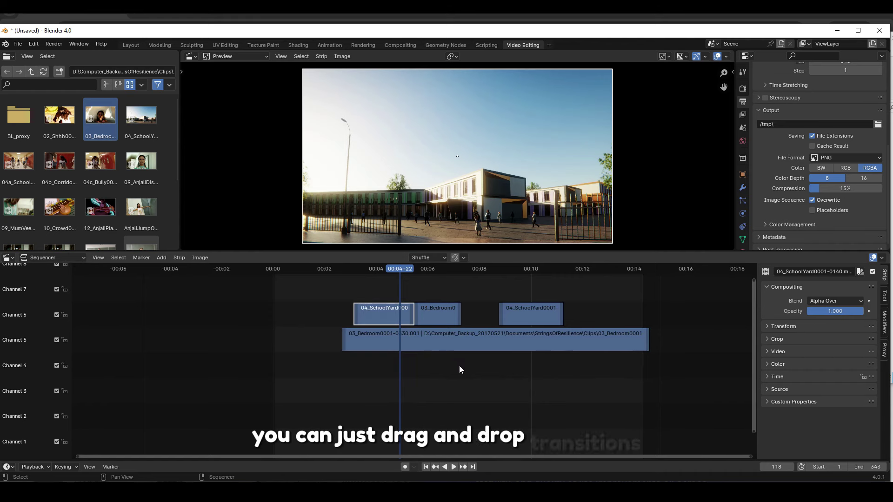
pyautogui.moveTo(459, 366); pyautogui.dragTo(465, 385, button='middle')
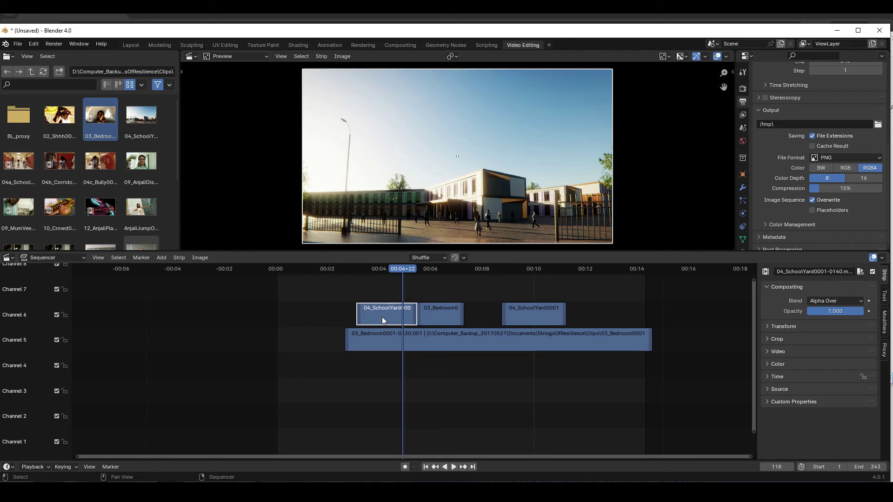
# Move the first SchoolYard piece to channel 7 and add a Cross transition into the Bedroom piece.
pyautogui.moveTo(390, 315); pyautogui.dragTo(400, 298)
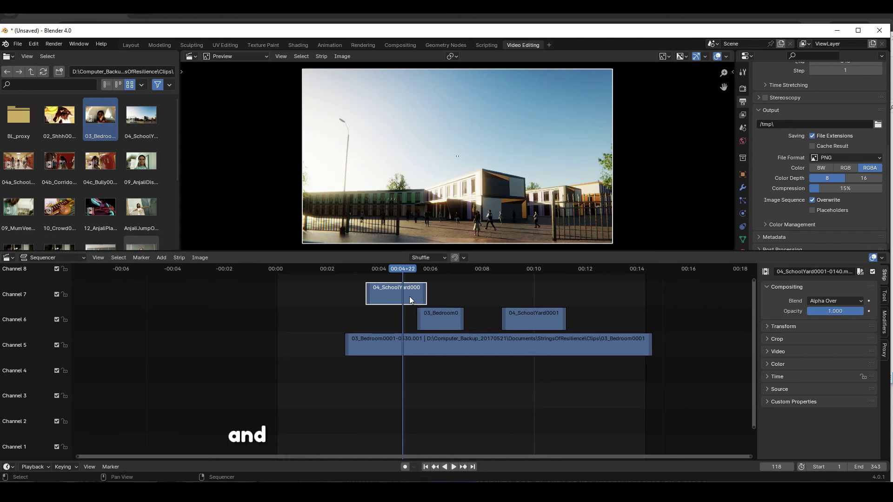
pyautogui.keyDown('shift'); pyautogui.click(436, 316); pyautogui.keyUp('shift')
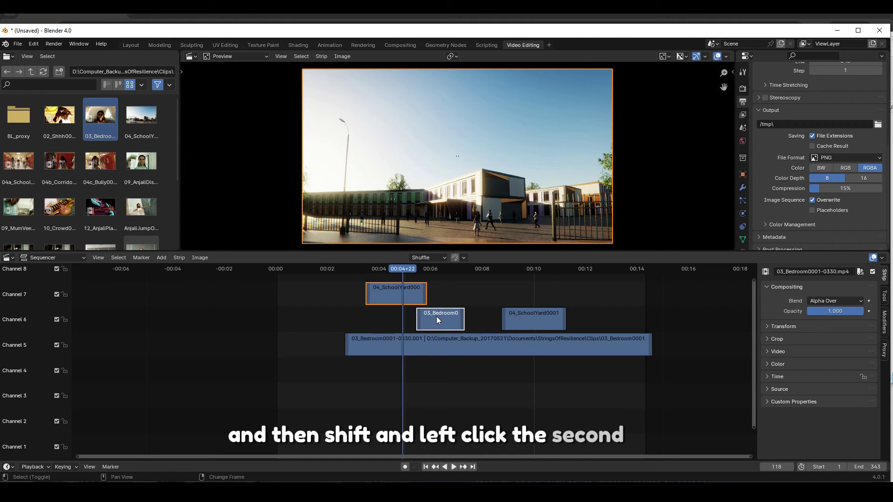
pyautogui.click(162, 258)
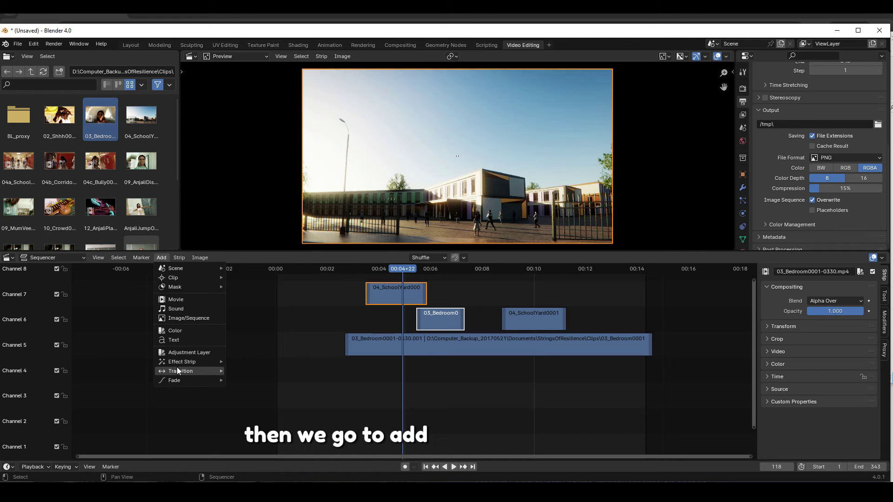
pyautogui.moveTo(177, 371)
pyautogui.click(259, 386)
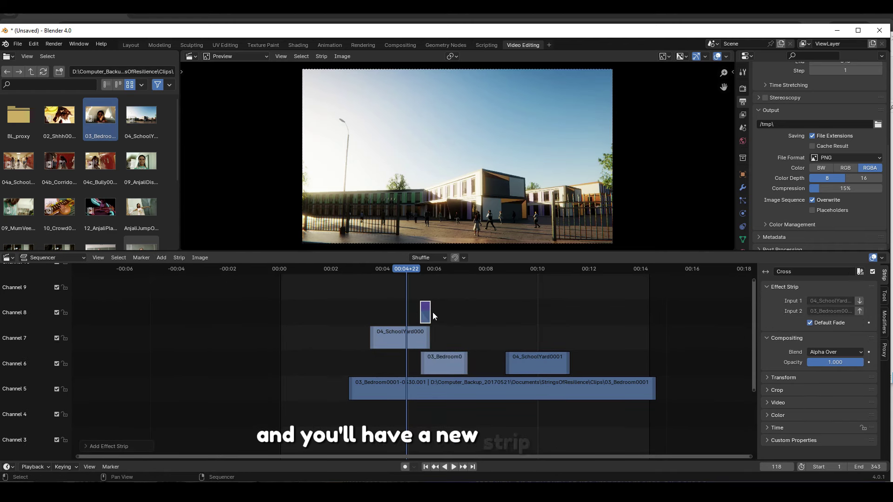
# Preview the Cross transition several times from just before frame 122.
pyautogui.scroll(3, 423, 314)
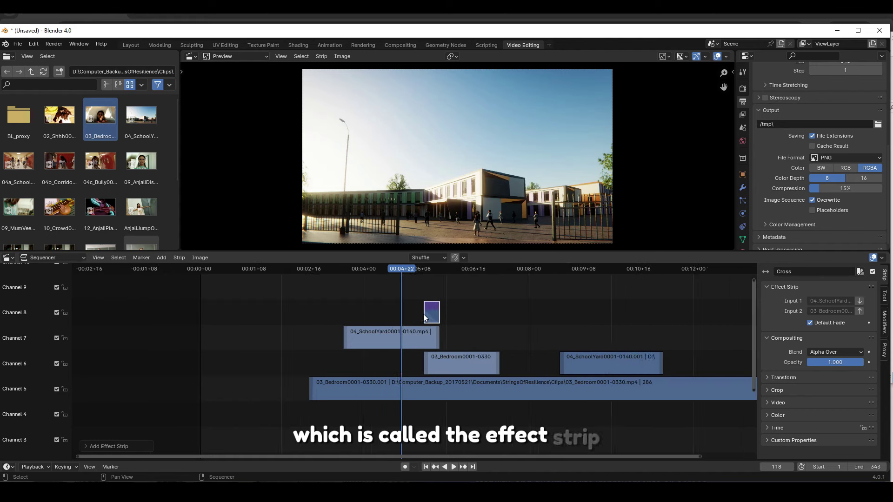
pyautogui.click(406, 270)
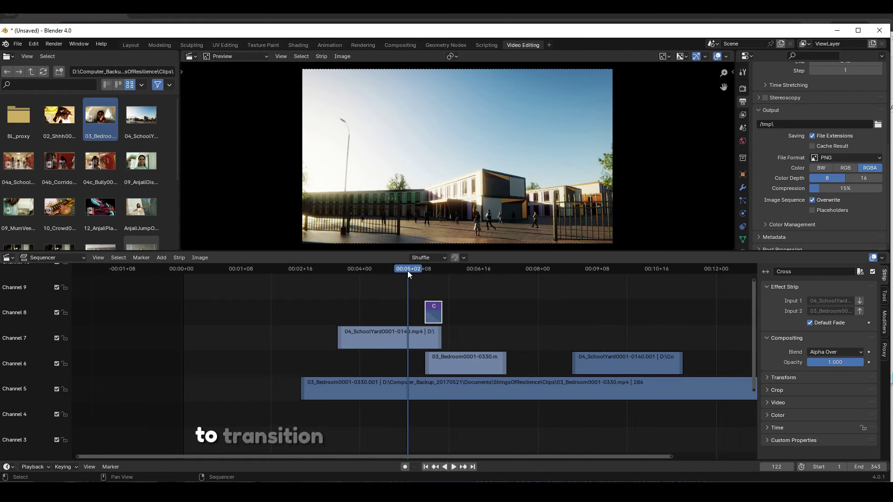
pyautogui.press('space')
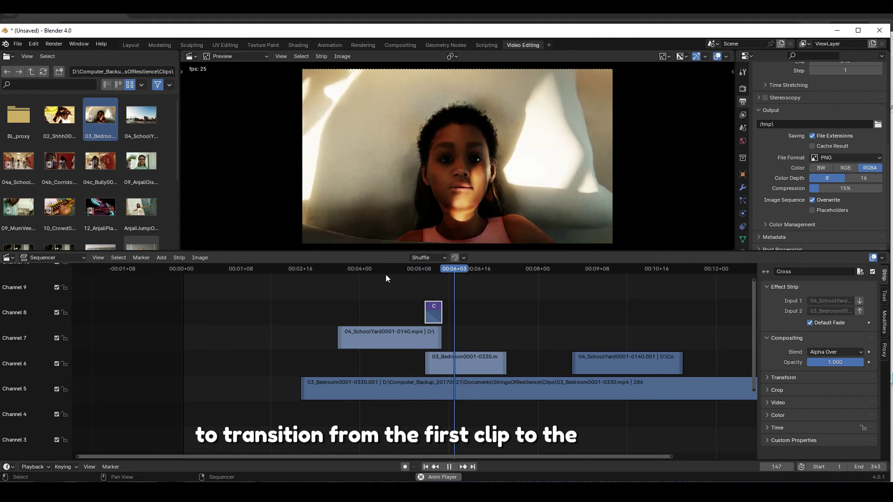
pyautogui.click(418, 270)
pyautogui.press('space')
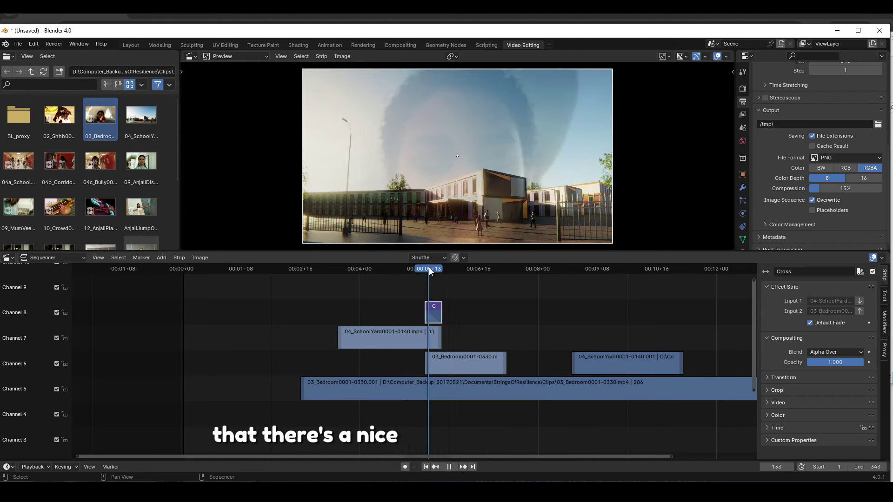
pyautogui.moveTo(437, 268)
pyautogui.mouseDown()
pyautogui.moveTo(423, 267)
pyautogui.moveTo(448, 261)
pyautogui.moveTo(416, 269)
pyautogui.moveTo(432, 276)
pyautogui.mouseUp()
pyautogui.click(411, 272)
pyautogui.press('space')
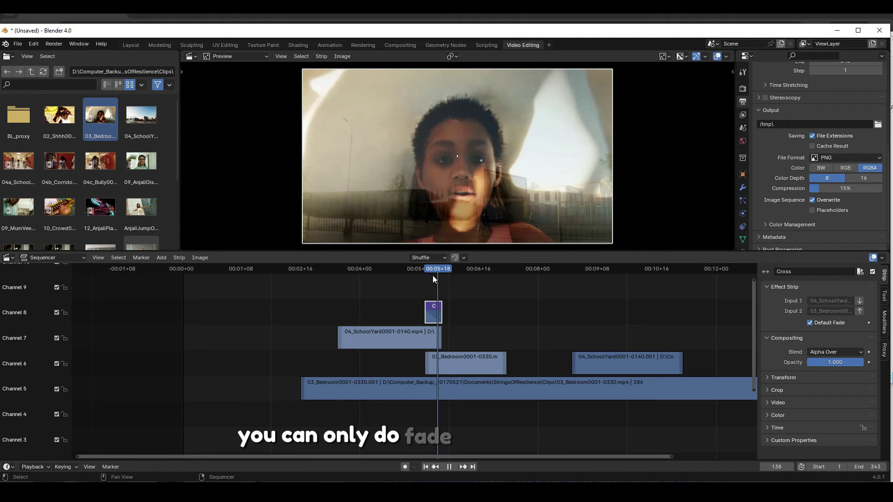
# Delete the Cross transition strip and reselect the SchoolYard and Bedroom strips.
pyautogui.press('Escape')
pyautogui.press('Delete')
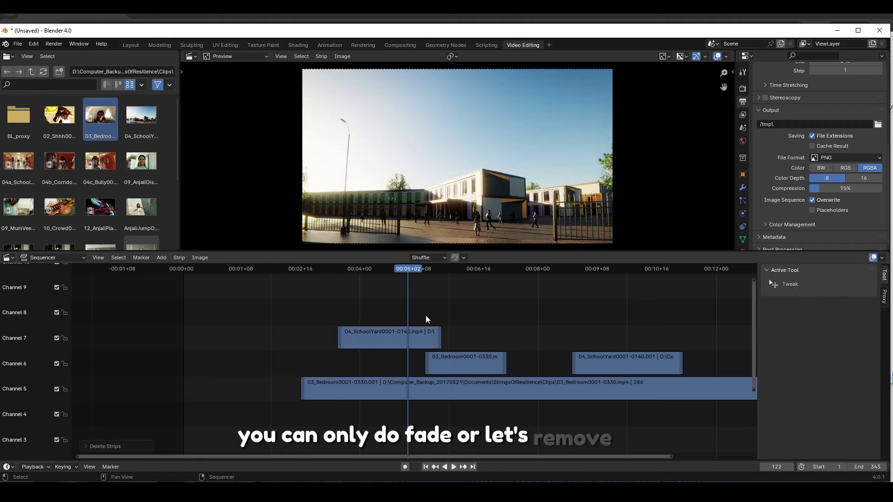
pyautogui.click(432, 337)
pyautogui.keyDown('shift'); pyautogui.click(442, 358); pyautogui.keyUp('shift')
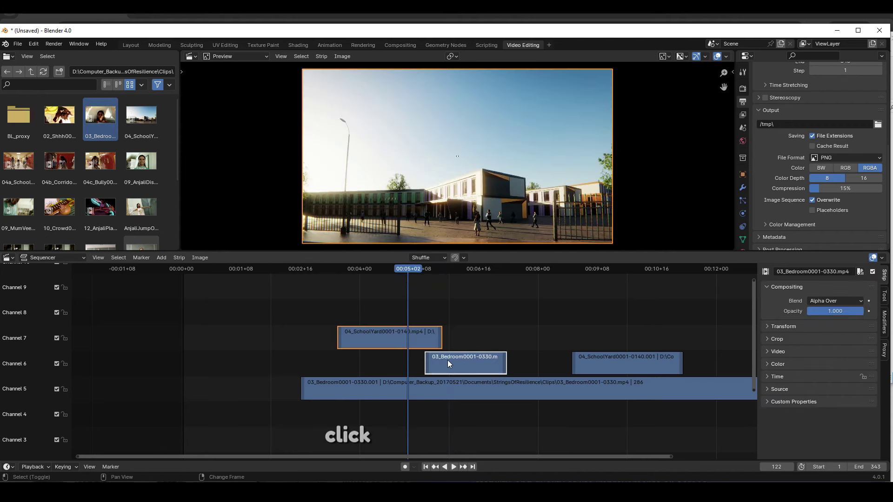
# Add a Wipe transition between the two strips and play it back.
pyautogui.click(162, 258)
pyautogui.moveTo(176, 369)
pyautogui.click(258, 406)
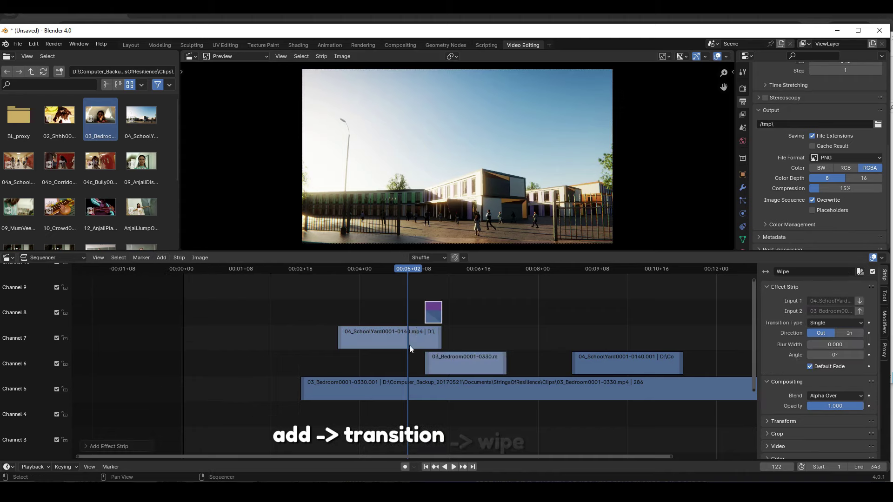
pyautogui.press('space')
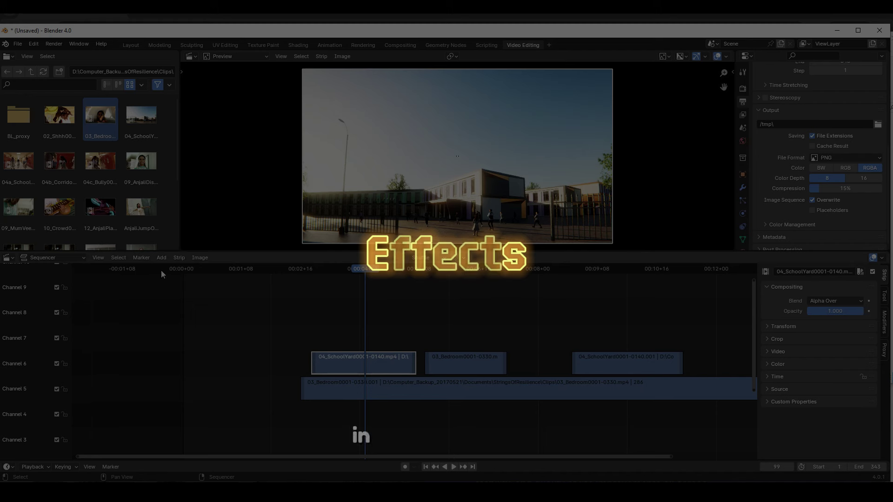
pyautogui.click(161, 257)
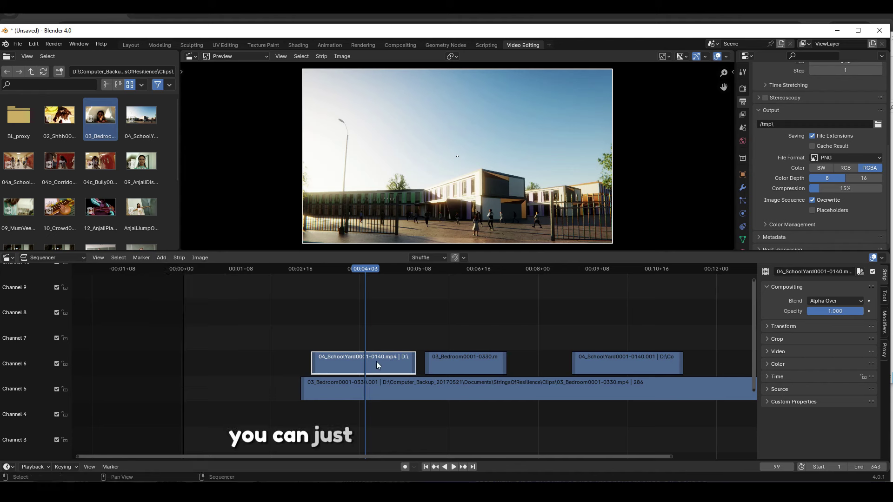
# Add a Speed Control effect to the SchoolYard clip and shorten it to speed it up.
pyautogui.click(163, 257)
pyautogui.moveTo(188, 364)
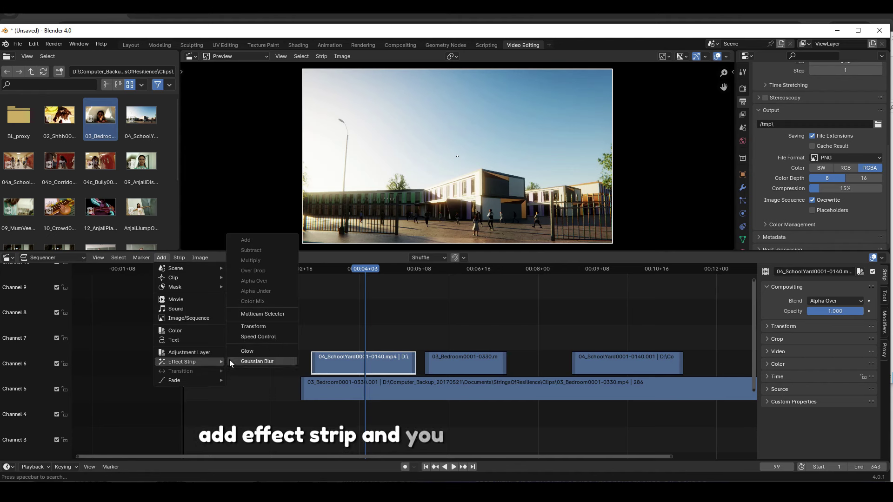
pyautogui.click(275, 337)
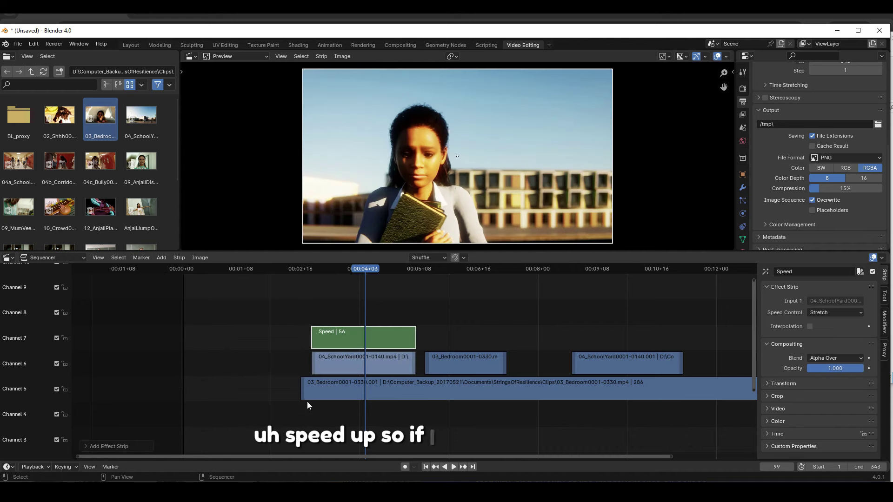
pyautogui.click(412, 359)
pyautogui.moveTo(411, 358); pyautogui.dragTo(352, 362)
pyautogui.click(310, 271)
pyautogui.press('space')
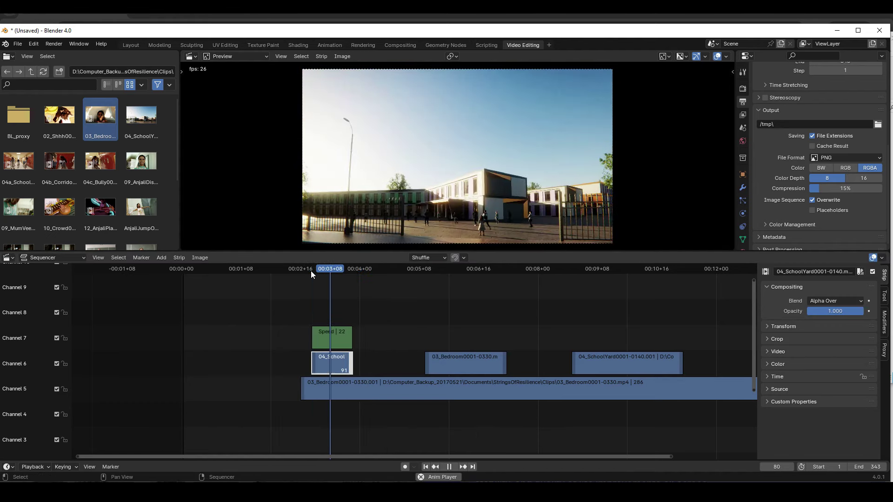
pyautogui.press('space')
# Move the short Bedroom clip to channel 7, try a slowed-down SchoolYard clip, then undo the speed changes.
pyautogui.scroll(-2, 367, 326)
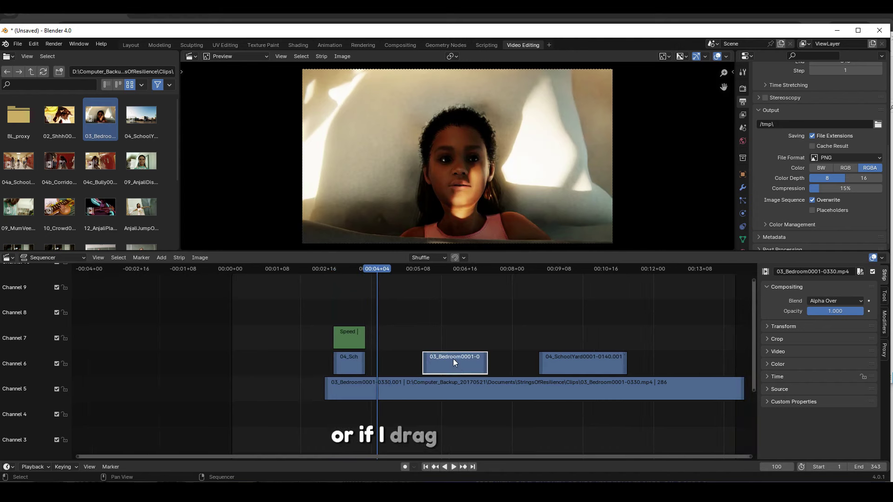
pyautogui.moveTo(454, 361); pyautogui.dragTo(577, 336)
pyautogui.click(366, 364)
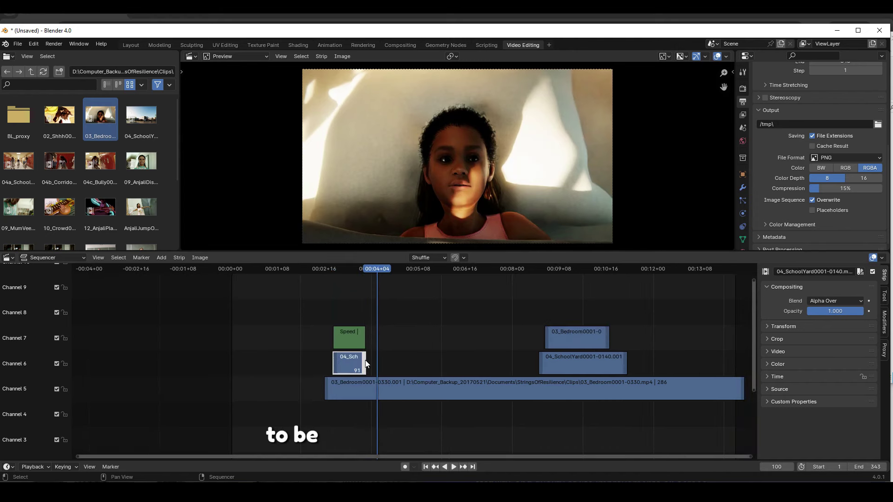
pyautogui.moveTo(365, 364); pyautogui.dragTo(533, 357)
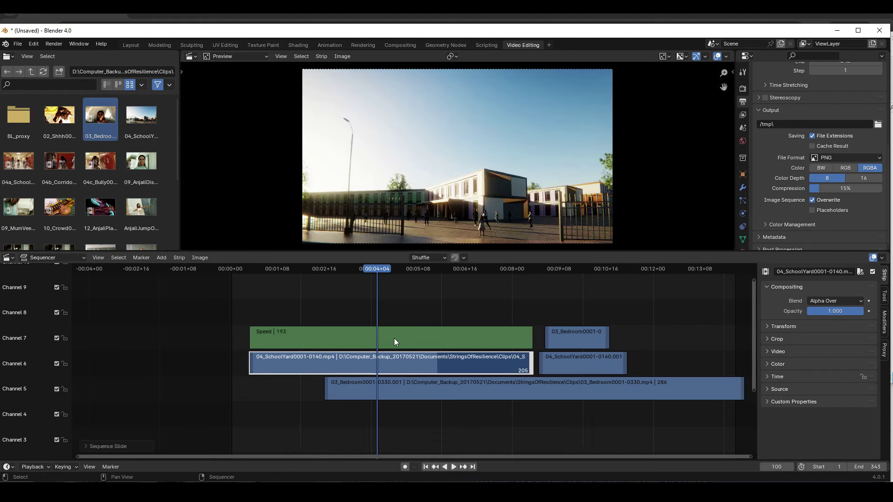
pyautogui.press('space')
pyautogui.press('space')
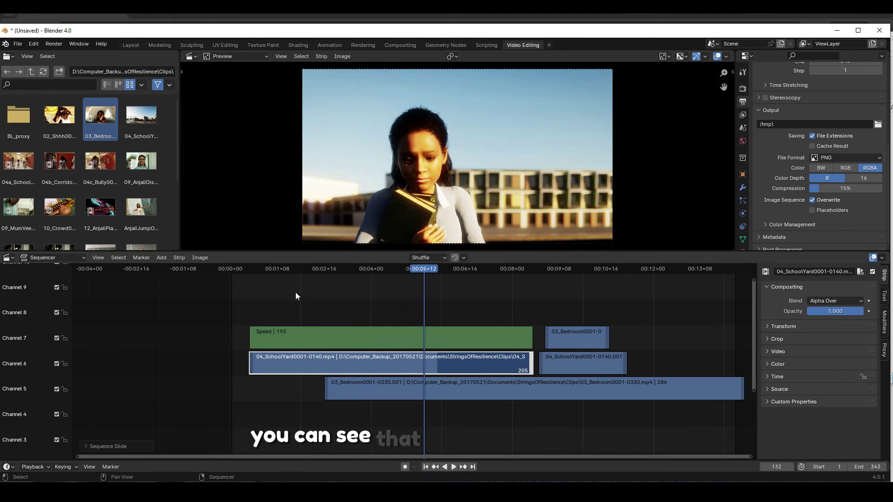
pyautogui.click(314, 269)
pyautogui.press('space')
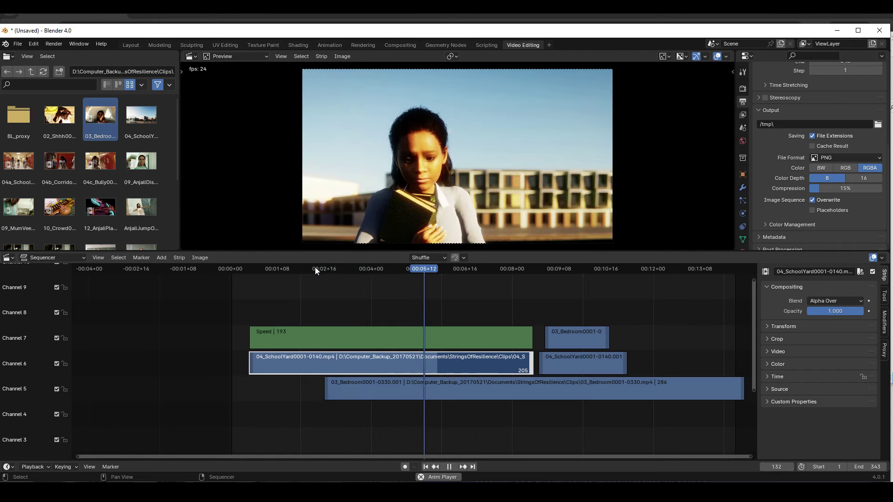
pyautogui.hotkey('ctrl', 'z')
pyautogui.hotkey('ctrl', 'z')
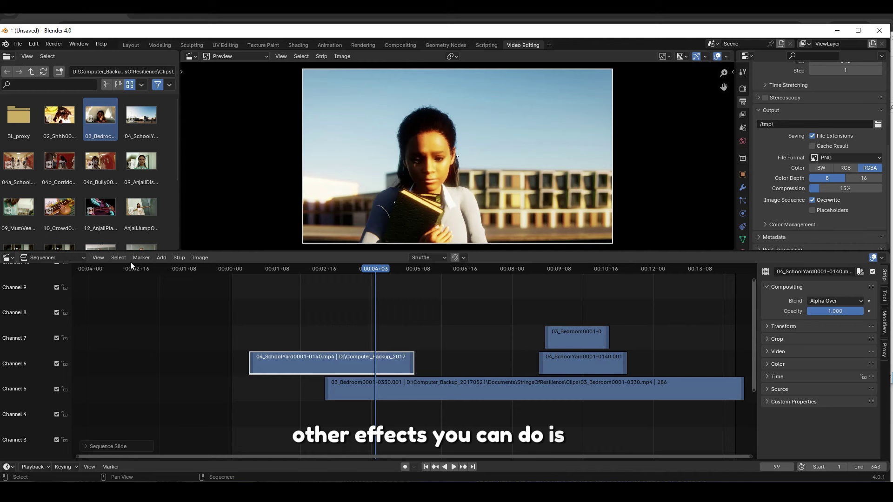
# Try a Glow effect on the SchoolYard clip and undo it.
pyautogui.click(162, 258)
pyautogui.moveTo(173, 362)
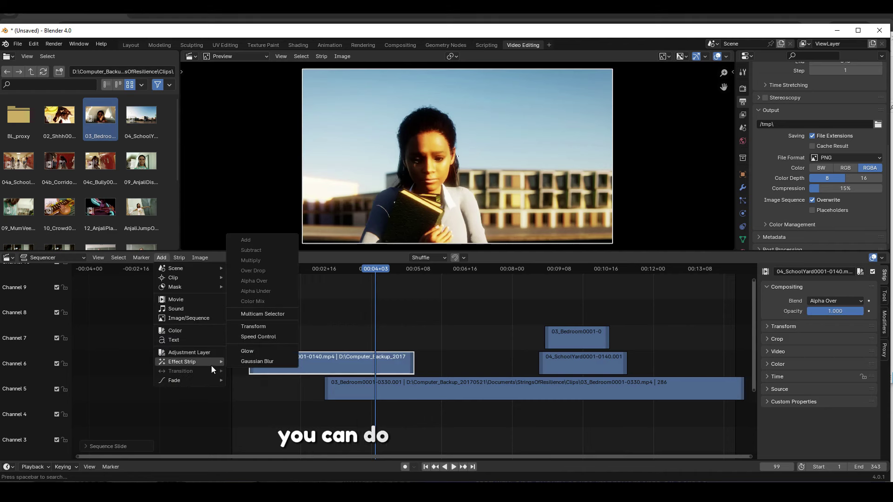
pyautogui.click(258, 352)
pyautogui.hotkey('ctrl', 'z')
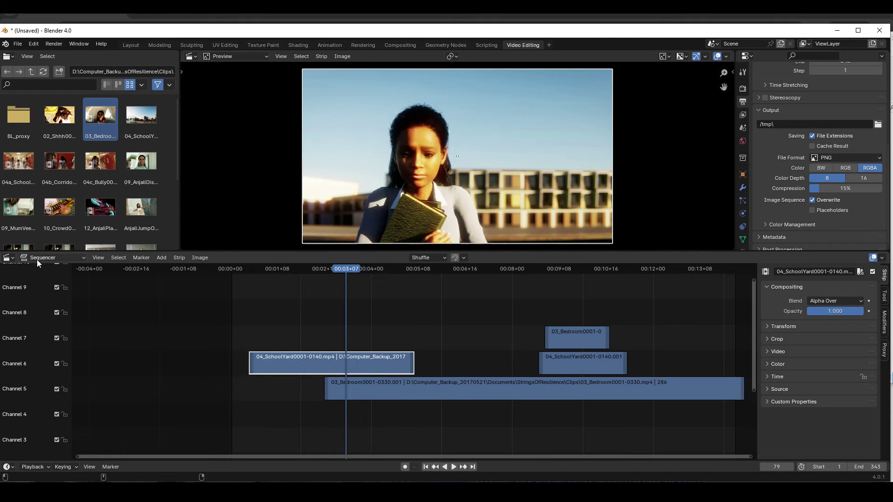
# Add a Transform effect shifting the SchoolYard picture left and up, then play it back.
pyautogui.click(162, 258)
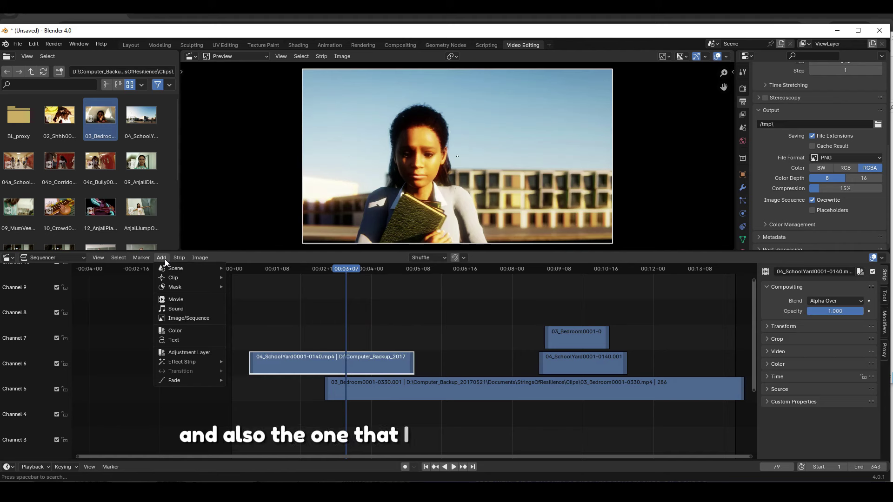
pyautogui.moveTo(169, 361)
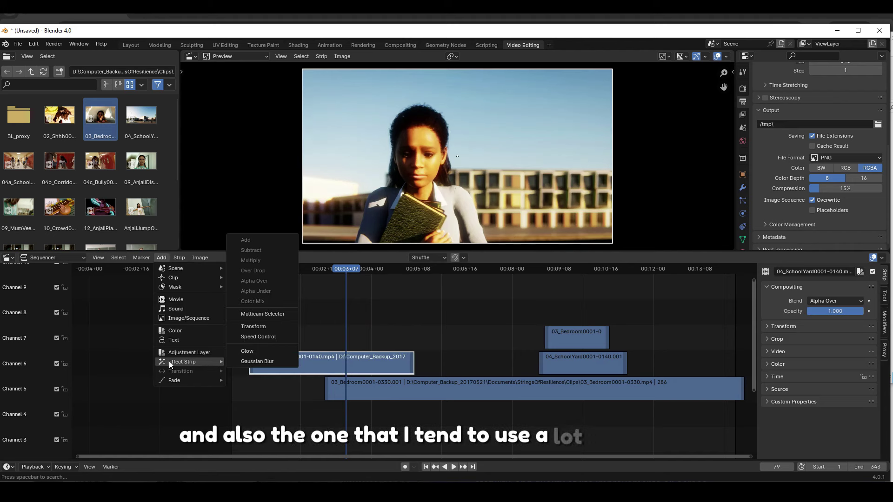
pyautogui.click(266, 326)
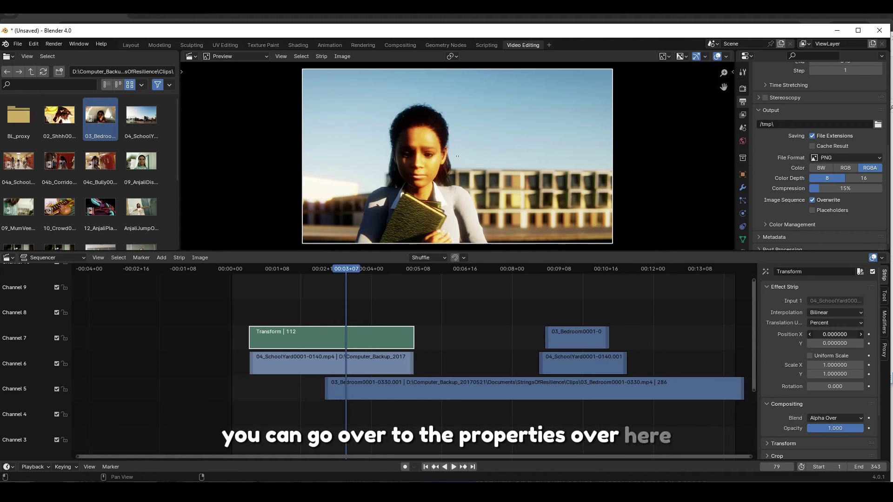
pyautogui.moveTo(835, 334); pyautogui.dragTo(858, 343)
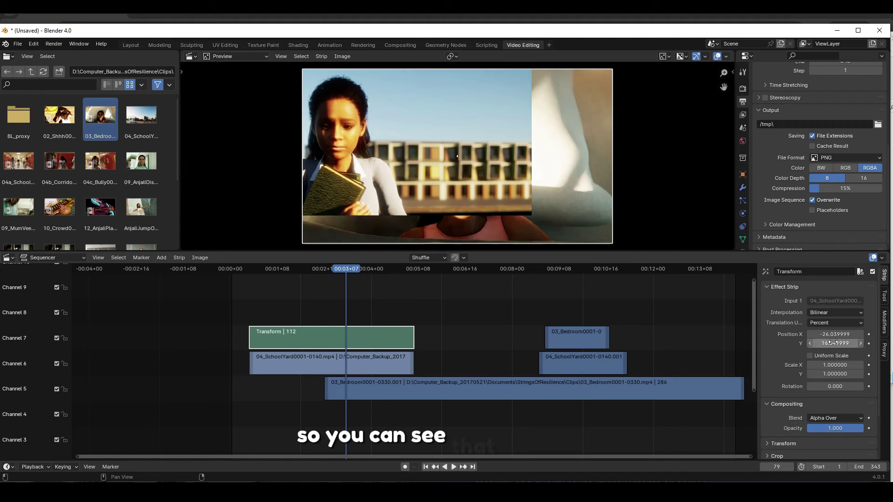
pyautogui.click(324, 362)
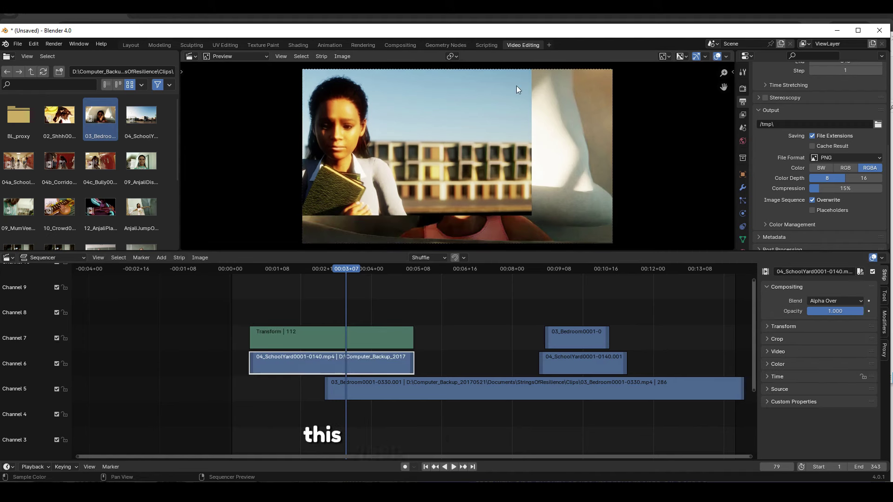
pyautogui.click(357, 393)
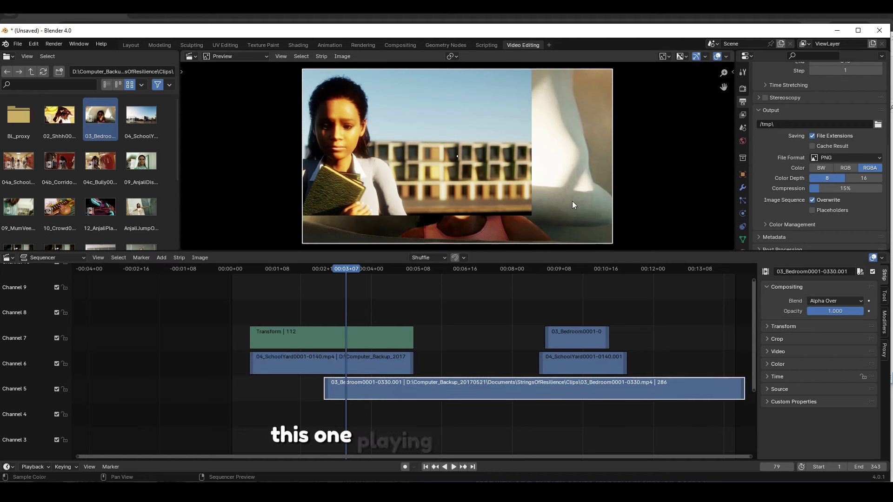
pyautogui.press('space')
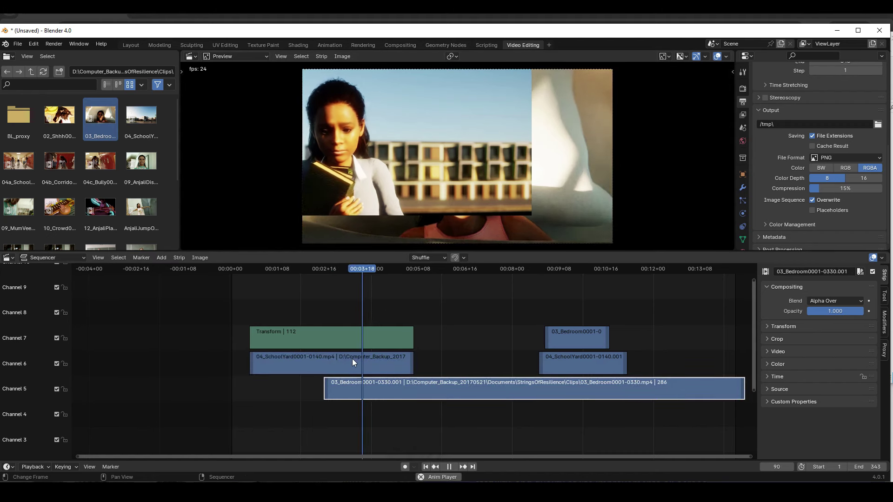
pyautogui.press('space')
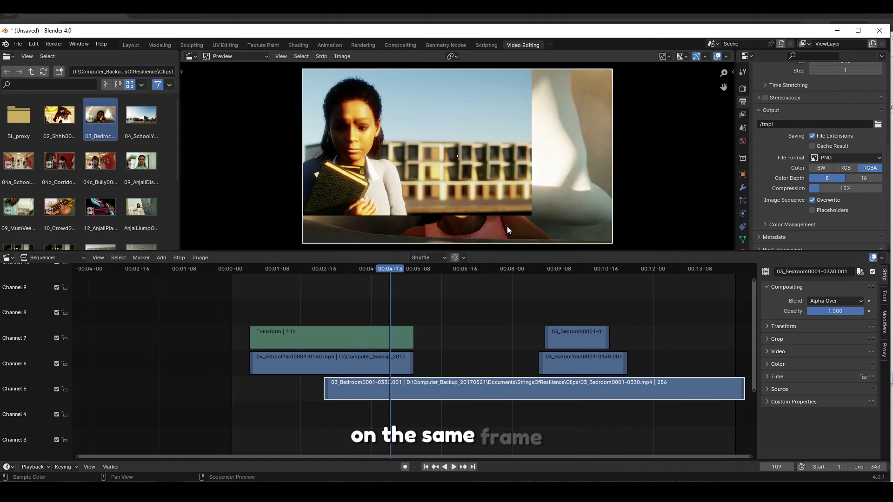
# Lower the SchoolYard clip's opacity to 0.540 and the Transform strip's opacity to 0.395.
pyautogui.scroll(-2, 516, 298)
pyautogui.click(405, 358)
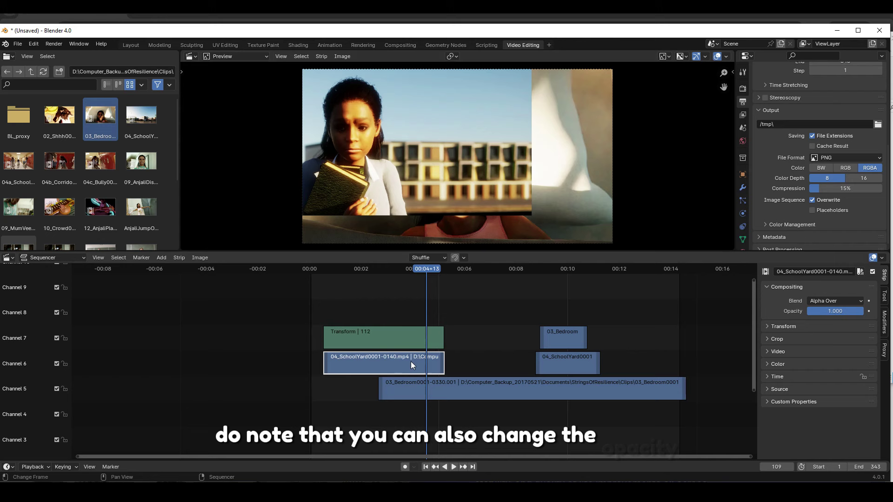
pyautogui.moveTo(840, 311); pyautogui.dragTo(818, 311)
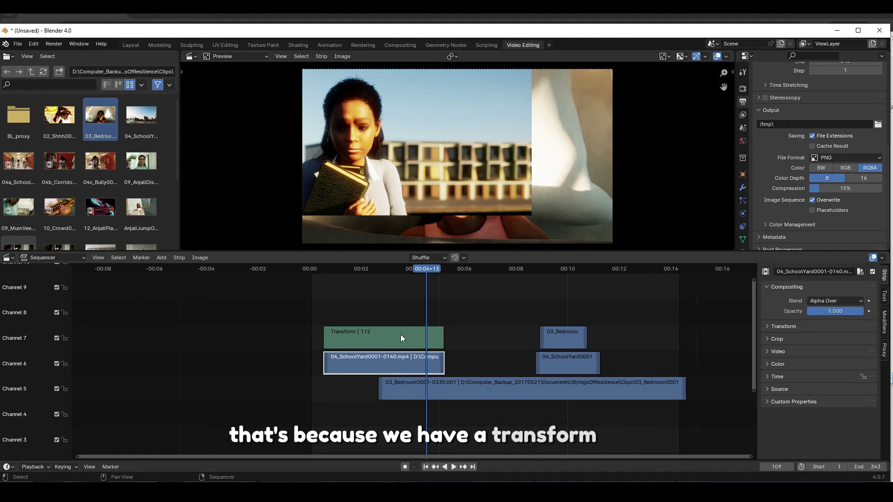
pyautogui.click(420, 336)
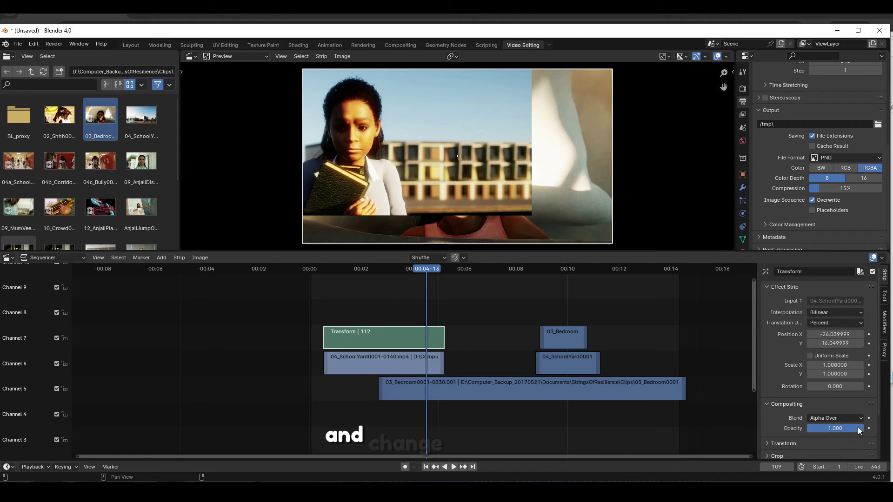
pyautogui.moveTo(847, 429); pyautogui.dragTo(827, 429)
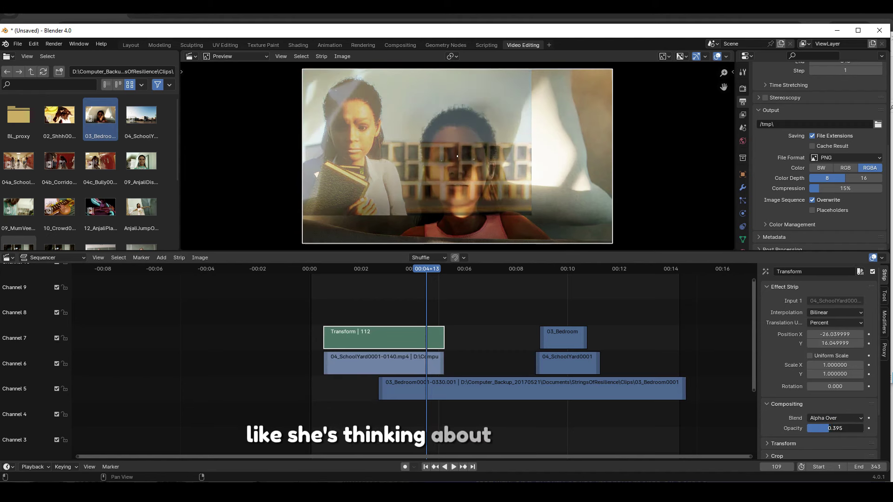
# Nudge Position X to about -28.38, enable Uniform Scale at 0.430, and preview the blend.
pyautogui.moveTo(834, 334); pyautogui.dragTo(779, 365)
pyautogui.click(810, 355)
pyautogui.click(385, 269)
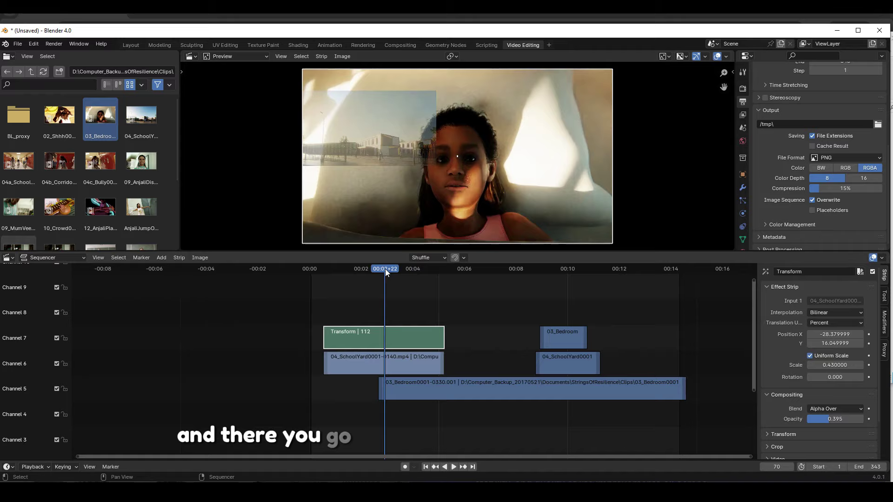
pyautogui.press('space')
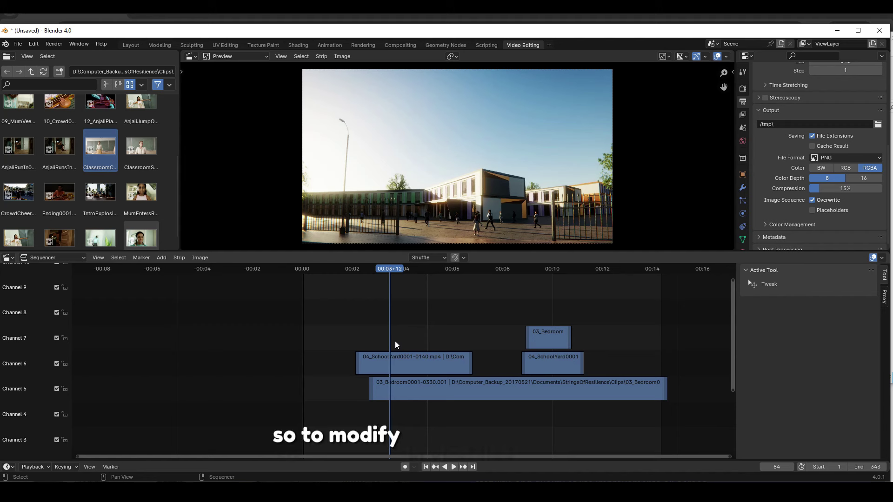
# Experiment with the school-yard clip's Transform position and scale, then undo the changes.
pyautogui.click(407, 366)
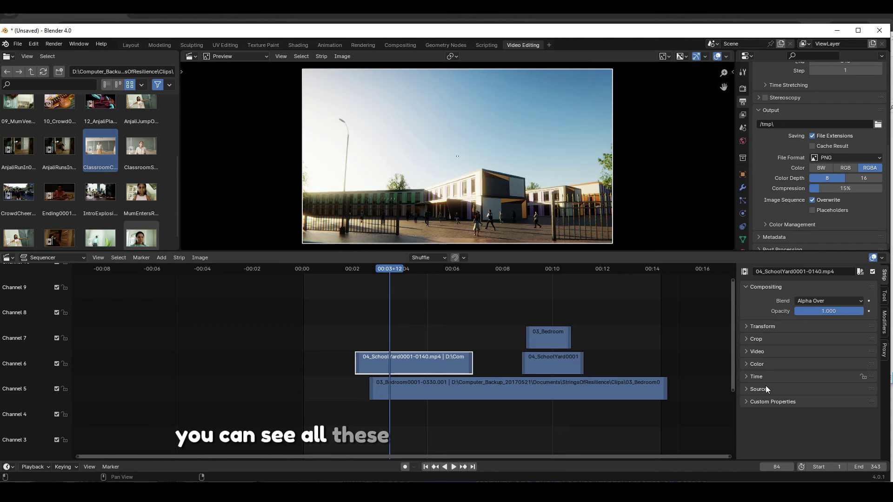
pyautogui.click(744, 327)
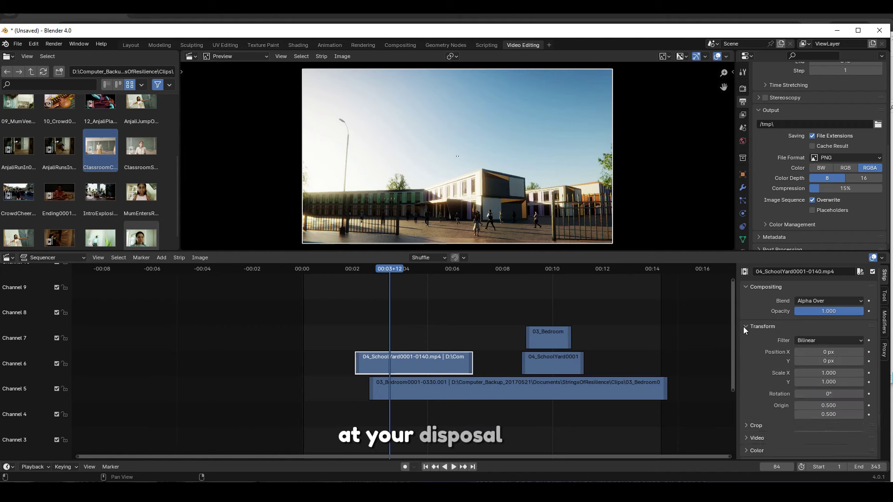
pyautogui.moveTo(829, 352); pyautogui.dragTo(791, 352)
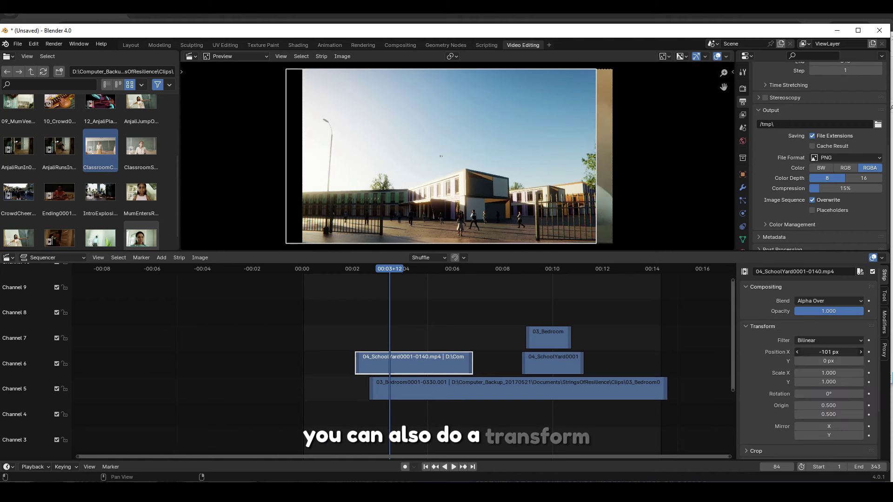
pyautogui.moveTo(440, 156)
pyautogui.mouseDown()
pyautogui.moveTo(390, 156)
pyautogui.moveTo(485, 156)
pyautogui.moveTo(430, 157)
pyautogui.moveTo(454, 156)
pyautogui.mouseUp()
pyautogui.moveTo(820, 372); pyautogui.dragTo(840, 393)
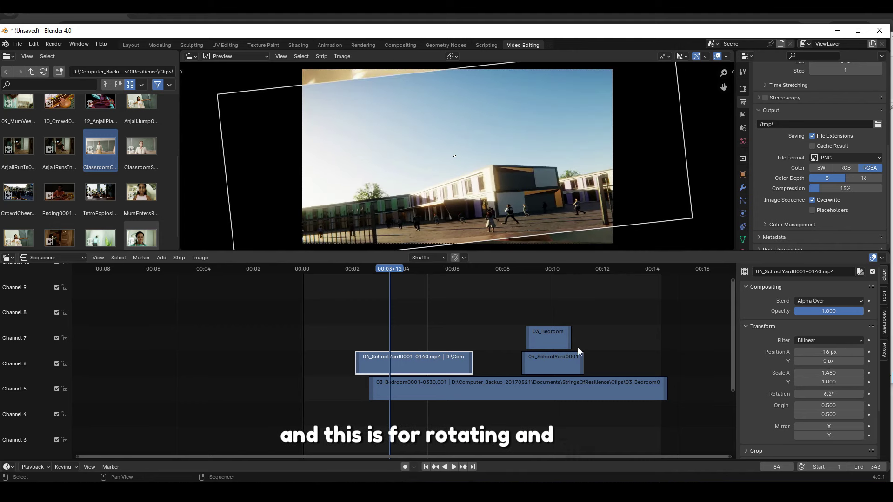
pyautogui.hotkey('ctrl', 'z')
pyautogui.hotkey('ctrl', 'z')
pyautogui.hotkey('ctrl', 'z')
pyautogui.hotkey('ctrl', 'z')
pyautogui.hotkey('ctrl', 'z')
pyautogui.hotkey('ctrl', 'z')
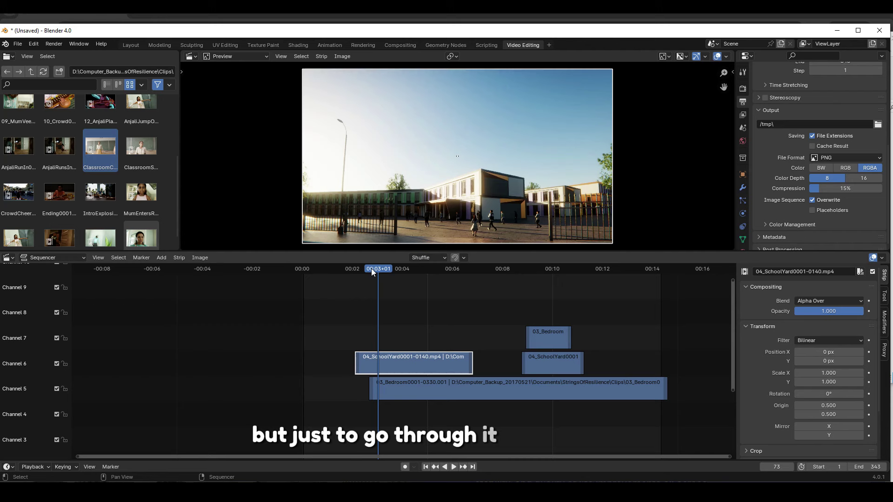
# Keyframe Scale X at 1.0 on frame 76 and 0 on frame 66, then play the scale-in.
pyautogui.moveTo(371, 269); pyautogui.dragTo(381, 269)
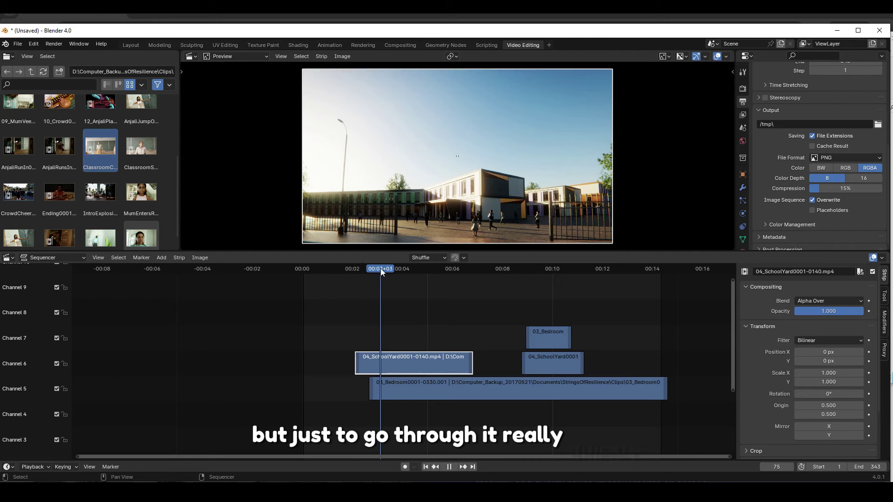
pyautogui.click(868, 374)
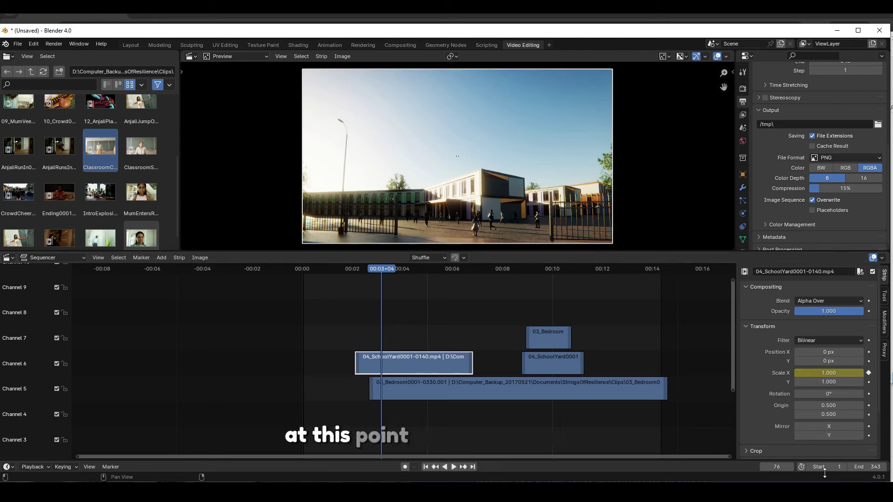
pyautogui.moveTo(385, 269); pyautogui.dragTo(373, 269)
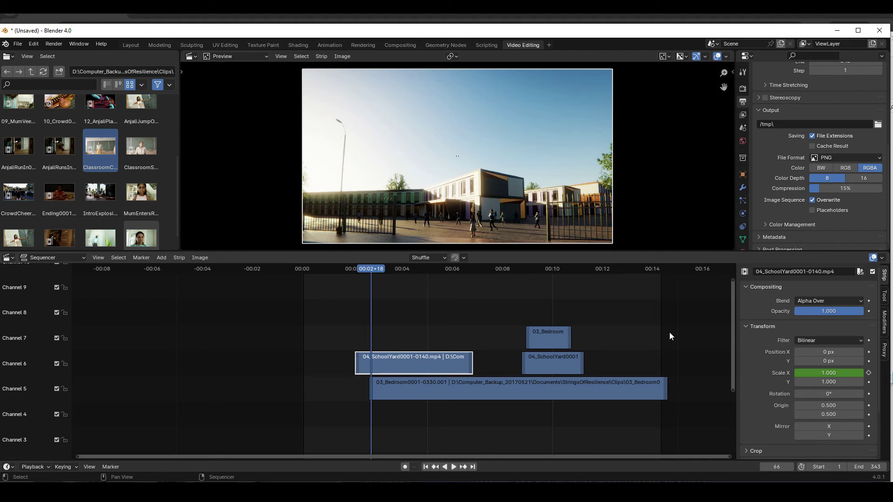
pyautogui.moveTo(828, 373)
pyautogui.mouseDown()
pyautogui.moveTo(794, 373)
pyautogui.moveTo(828, 373)
pyautogui.mouseUp()
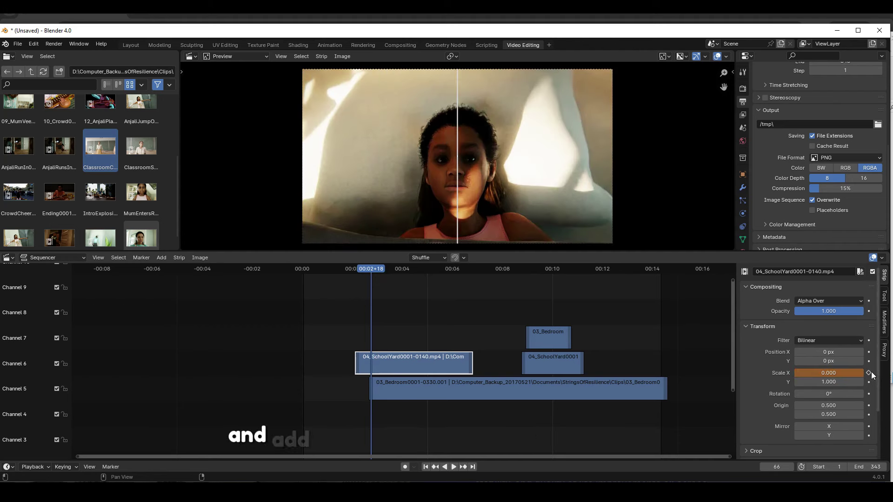
pyautogui.click(868, 373)
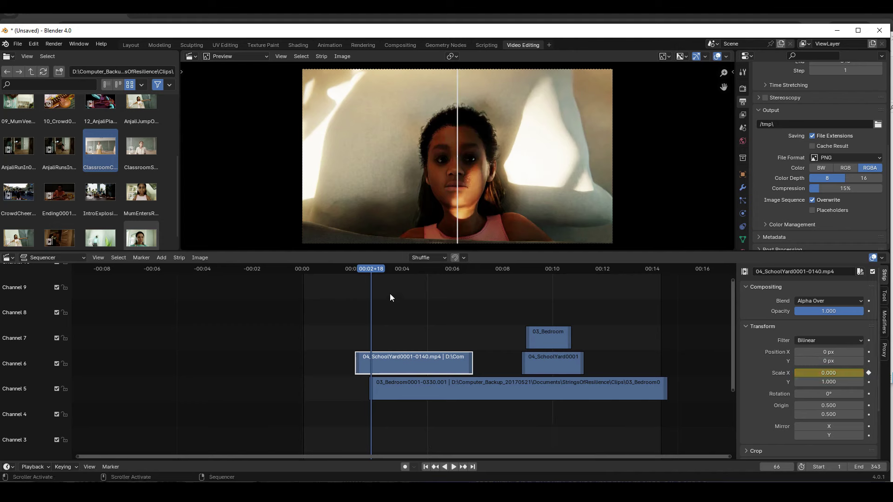
pyautogui.press('space')
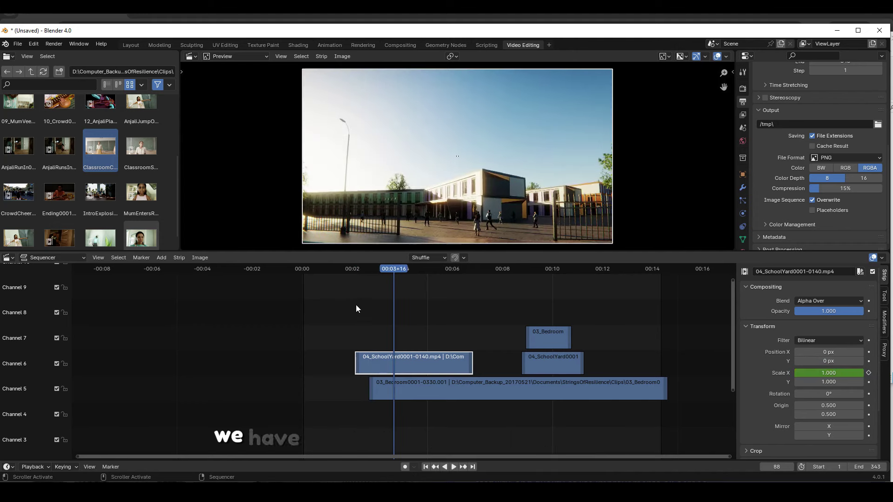
pyautogui.moveTo(379, 266)
pyautogui.mouseDown()
pyautogui.moveTo(368, 269)
pyautogui.moveTo(381, 270)
pyautogui.mouseUp()
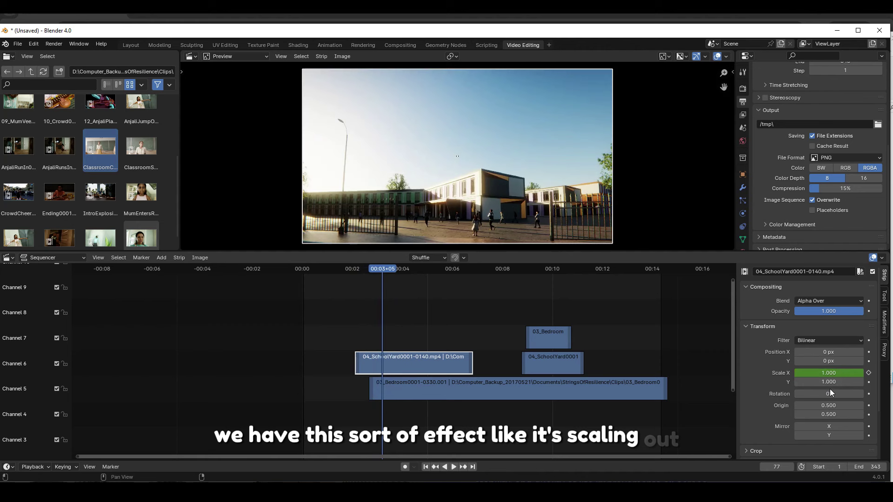
pyautogui.scroll(-5, 777, 359)
pyautogui.click(777, 356)
pyautogui.scroll(2, 779, 361)
# Try a left crop and cancel it, then raise the clip's Saturation to 2.000.
pyautogui.moveTo(809, 404); pyautogui.dragTo(860, 404)
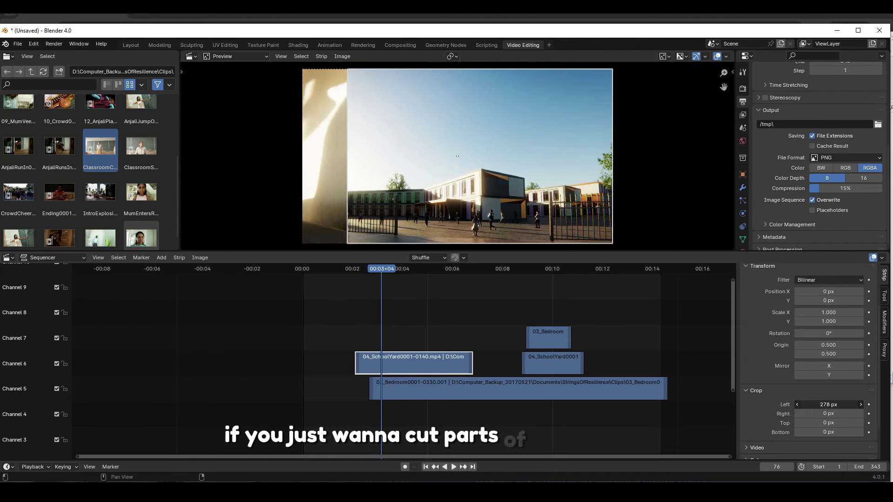
pyautogui.press('Escape')
pyautogui.scroll(-2, 819, 404)
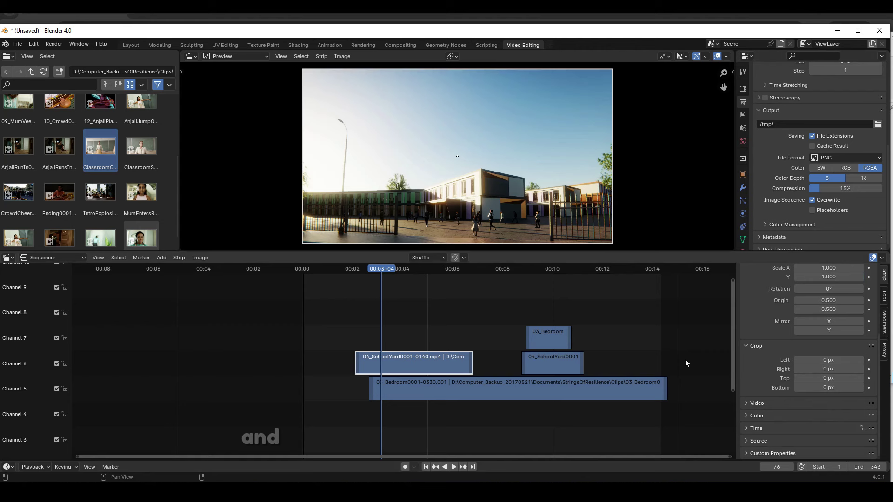
pyautogui.click(751, 416)
pyautogui.scroll(-2, 797, 409)
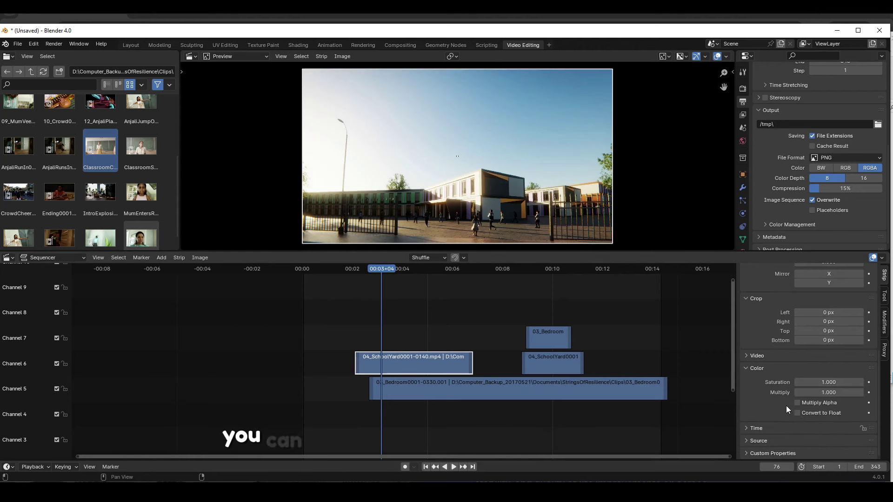
pyautogui.moveTo(839, 385)
pyautogui.mouseDown()
pyautogui.moveTo(870, 386)
pyautogui.moveTo(825, 382)
pyautogui.moveTo(842, 393)
pyautogui.moveTo(800, 393)
pyautogui.moveTo(851, 393)
pyautogui.moveTo(837, 393)
pyautogui.mouseUp()
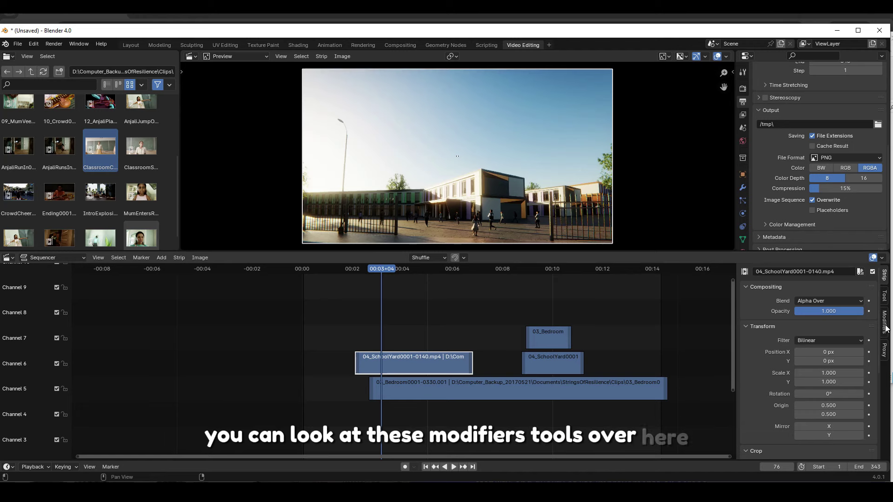
# Add a Color Balance strip modifier to the school-yard clip and push its Gain toward green.
pyautogui.click(884, 323)
pyautogui.click(811, 295)
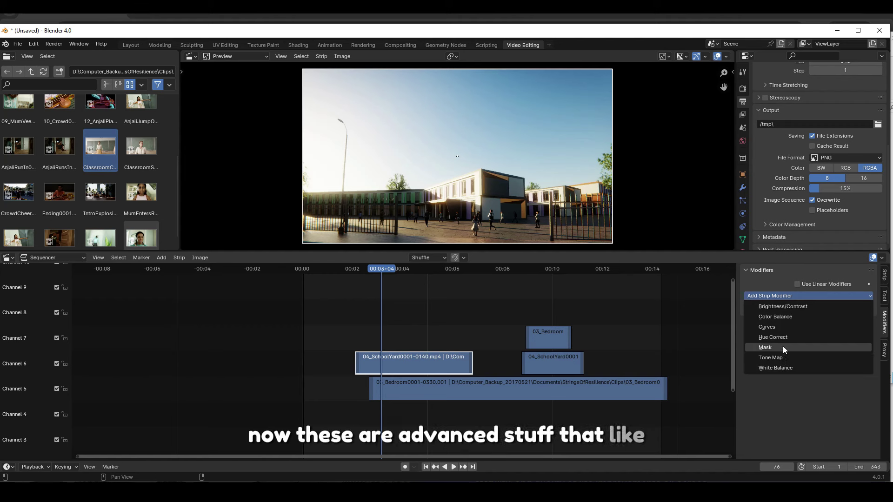
pyautogui.click(790, 317)
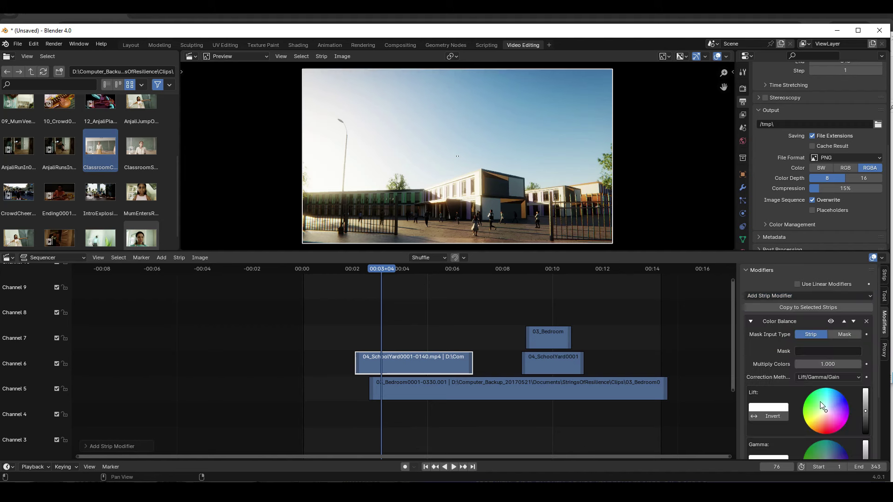
pyautogui.scroll(-3, 820, 402)
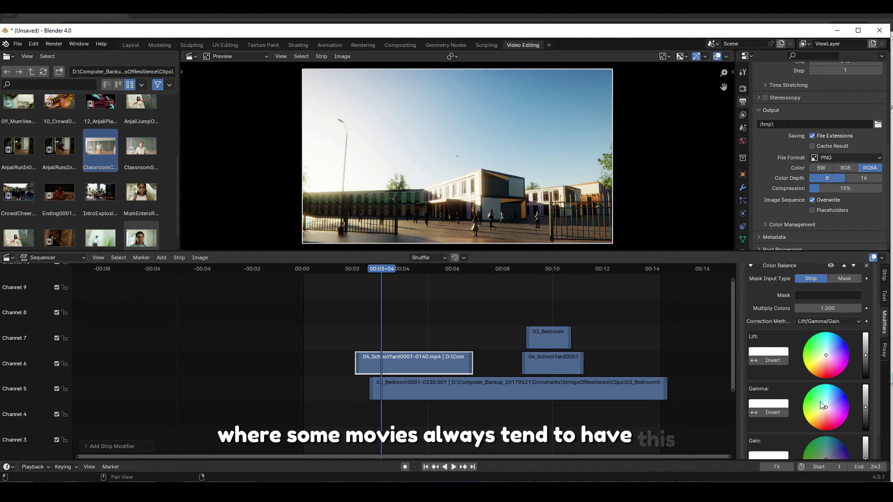
pyautogui.scroll(-1, 820, 405)
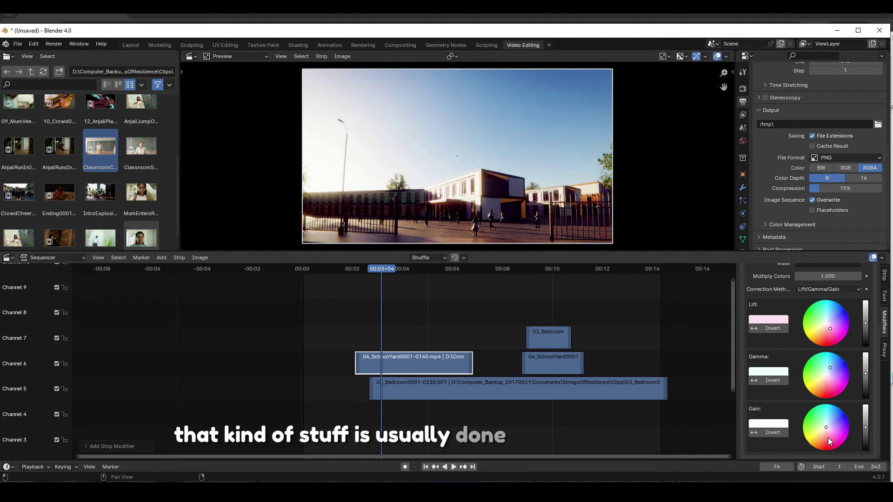
pyautogui.moveTo(828, 438); pyautogui.dragTo(817, 423)
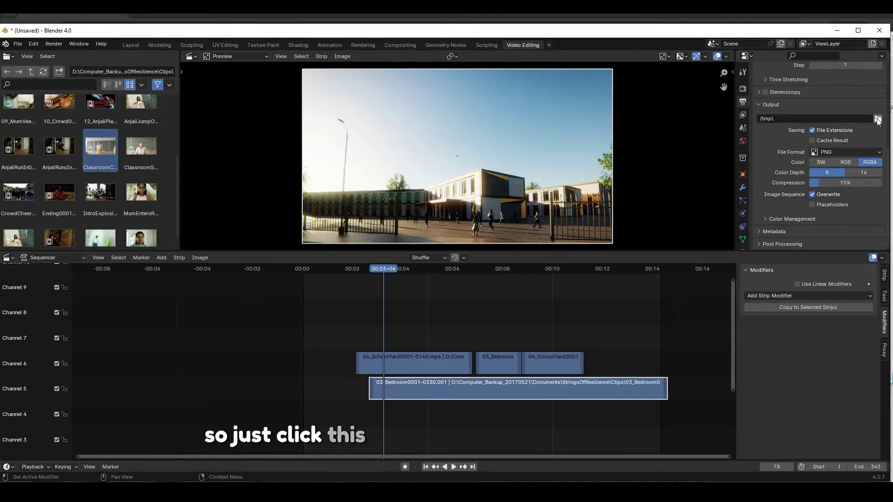
# Point the render output path to MyVideo in the StringsOfResilience project folder.
pyautogui.click(877, 119)
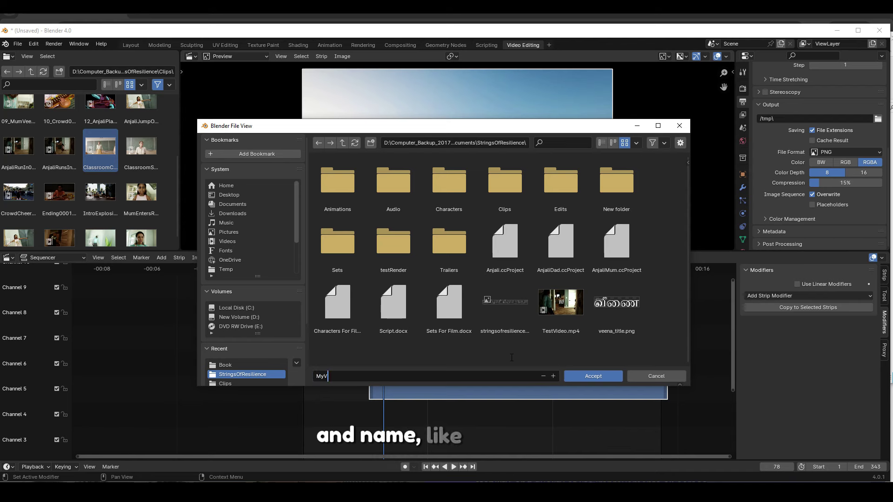
pyautogui.write('Video')
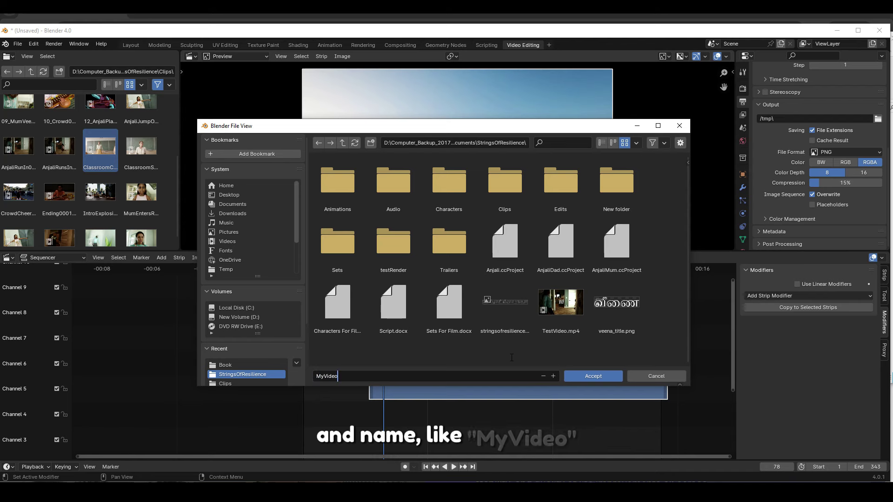
pyautogui.click(593, 376)
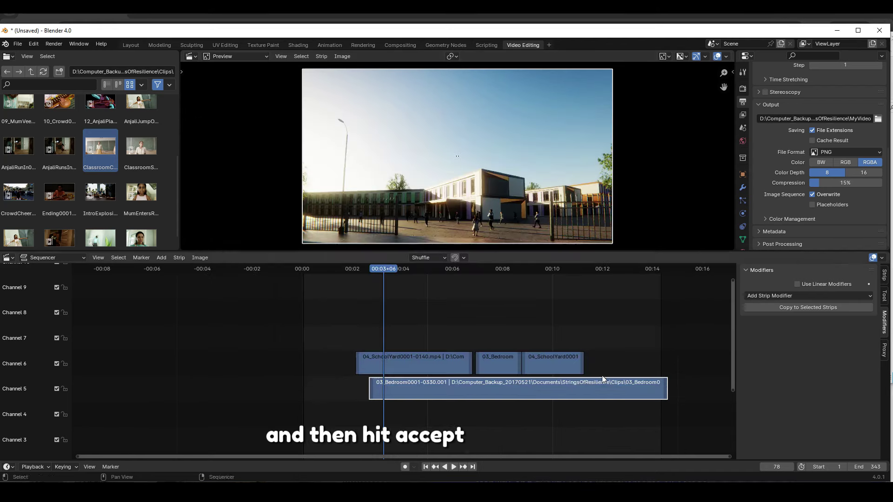
# Set the render output to FFmpeg Video in an MPEG-4 container.
pyautogui.click(841, 151)
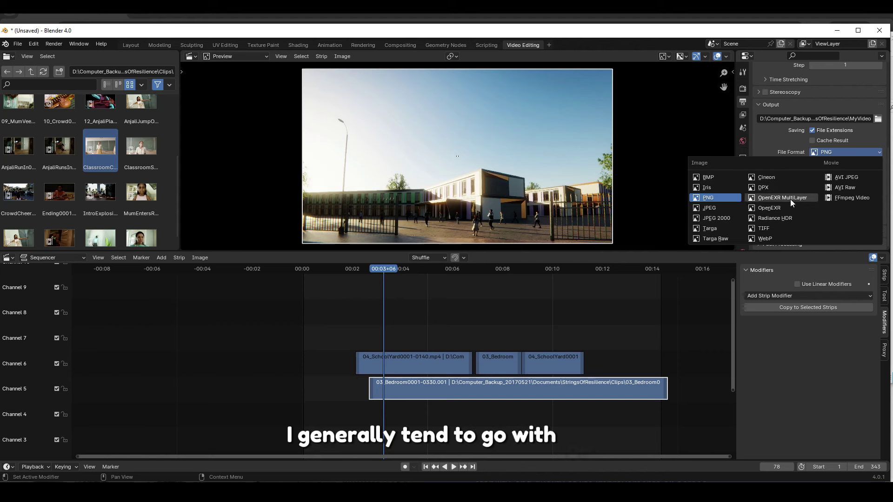
pyautogui.click(850, 197)
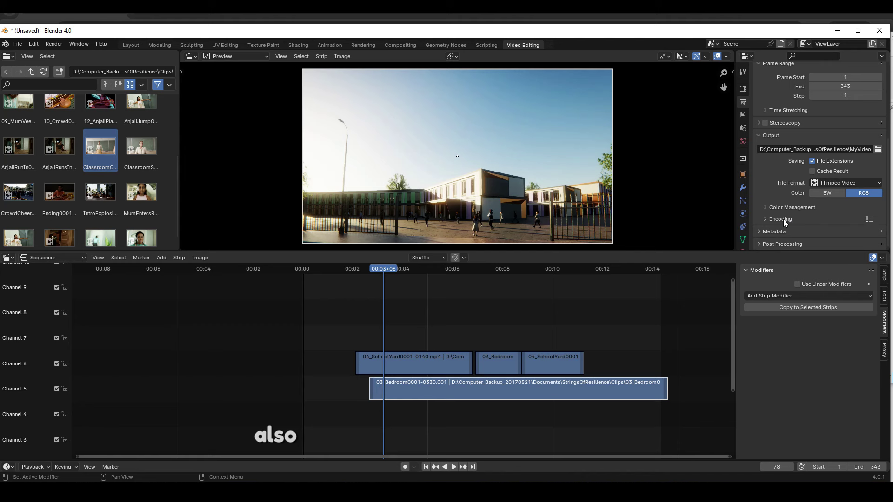
pyautogui.scroll(-4, 785, 219)
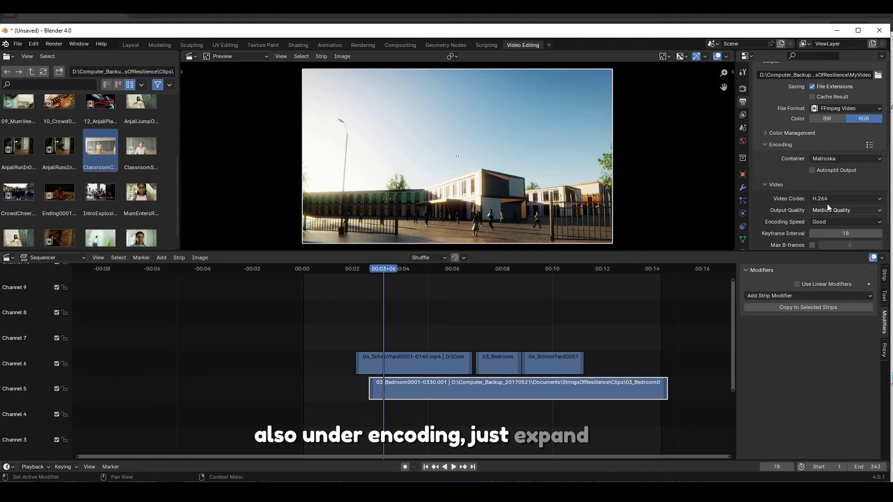
pyautogui.click(835, 158)
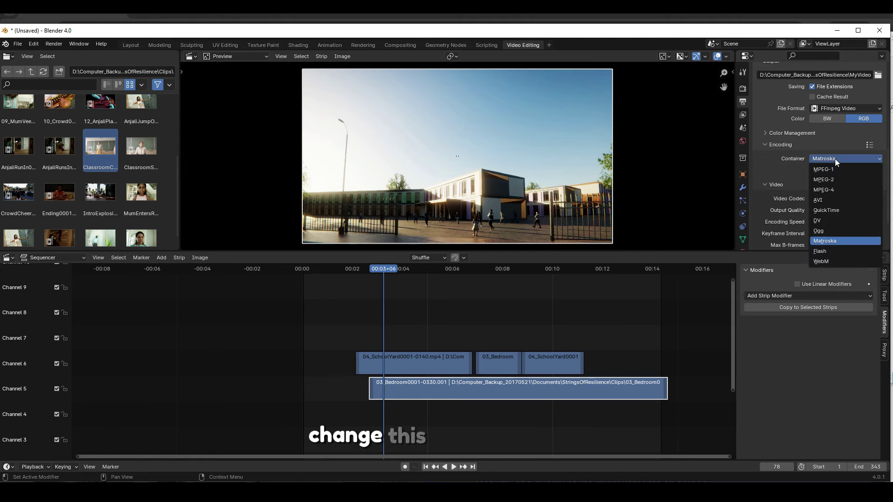
pyautogui.click(823, 189)
# Encode the output audio as MP3.
pyautogui.scroll(-2, 786, 168)
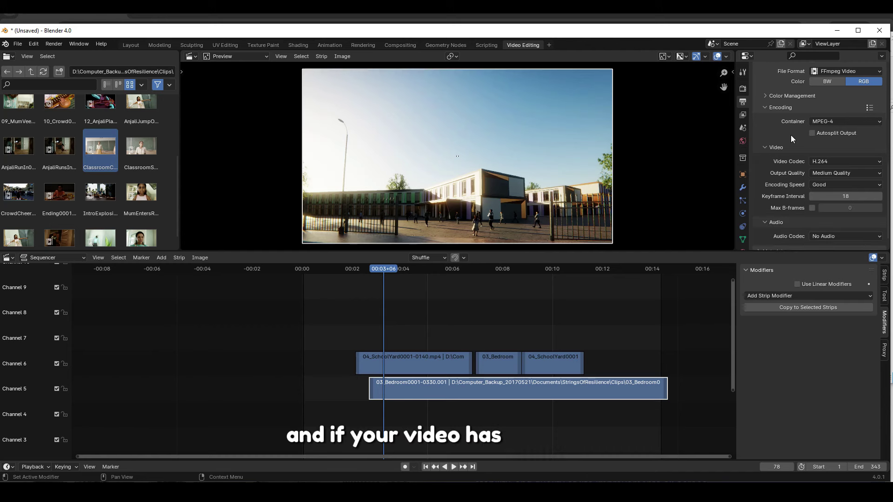
pyautogui.scroll(-1, 792, 132)
pyautogui.click(826, 216)
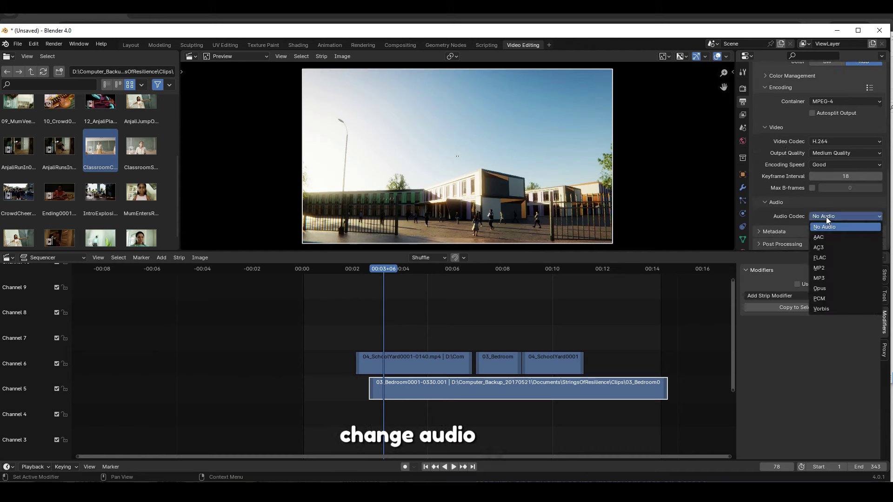
pyautogui.click(827, 279)
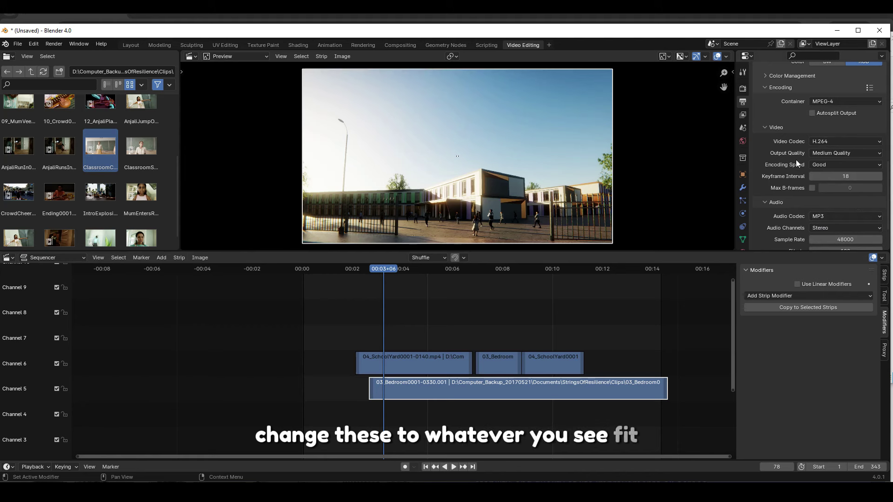
pyautogui.scroll(-1, 791, 164)
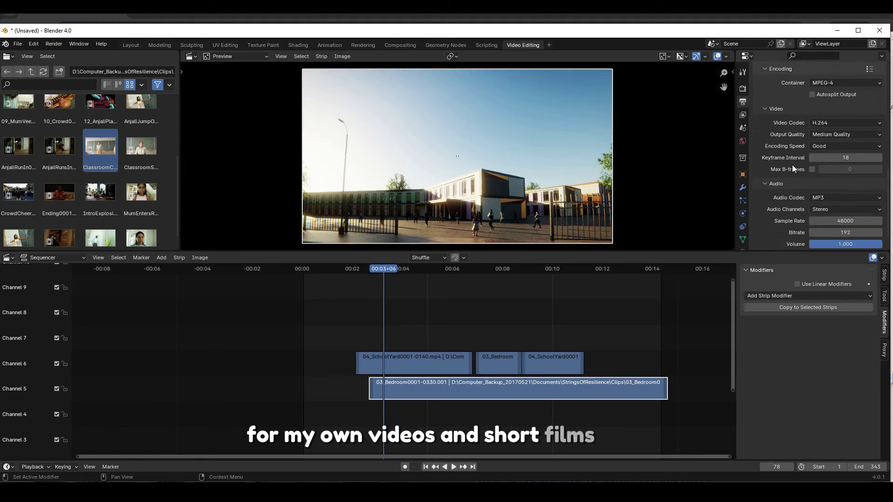
pyautogui.scroll(2, 790, 108)
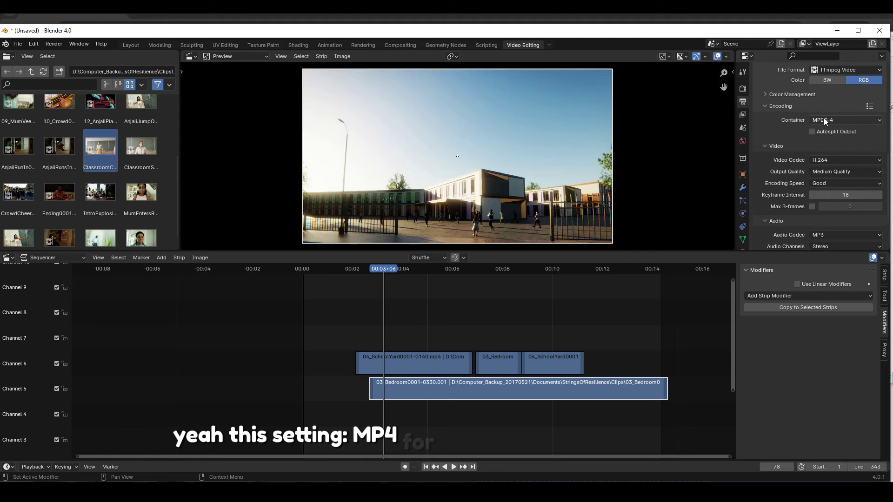
pyautogui.scroll(-3, 823, 118)
pyautogui.scroll(-1, 824, 176)
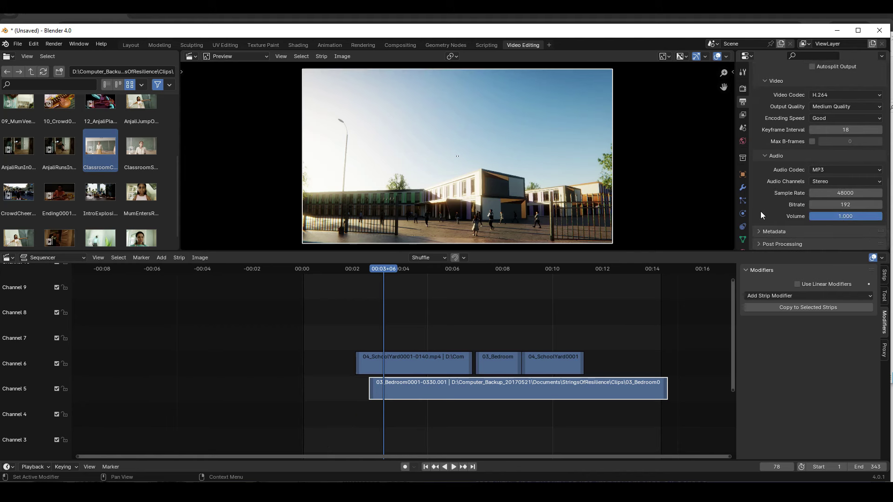
pyautogui.scroll(12, 837, 130)
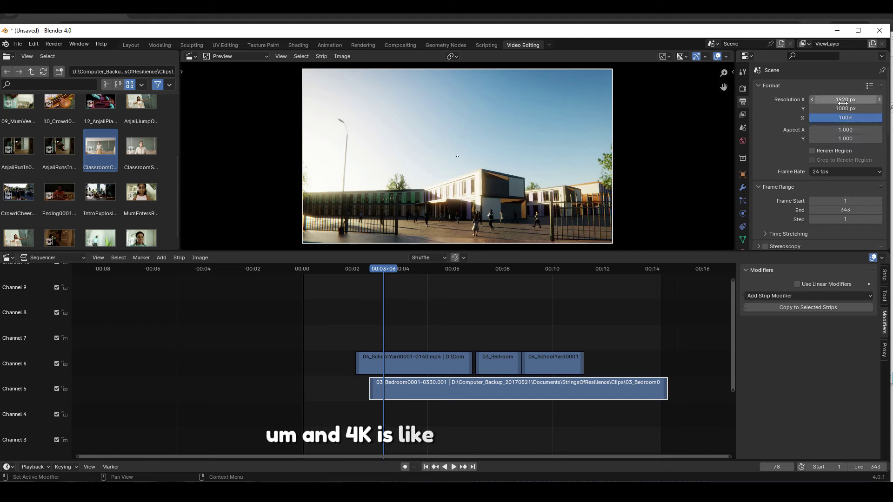
pyautogui.click(399, 275)
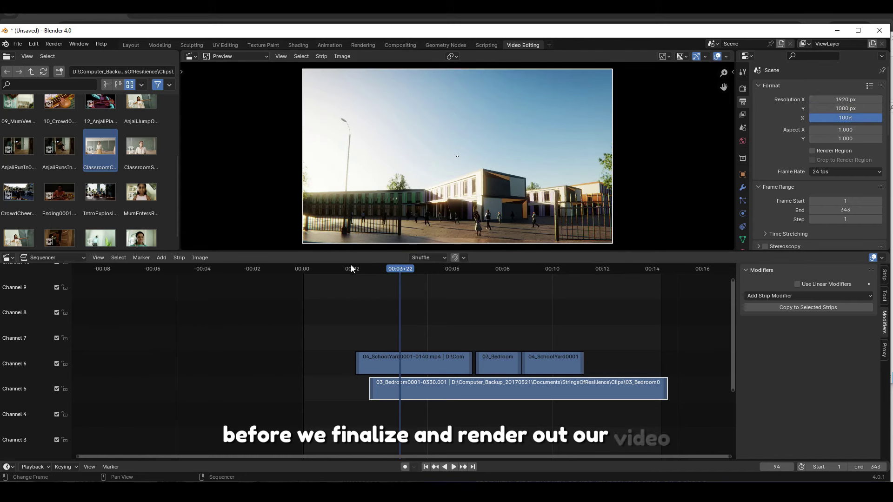
# Add a Text strip at frame 15 and move it up to channel 6.
pyautogui.click(318, 269)
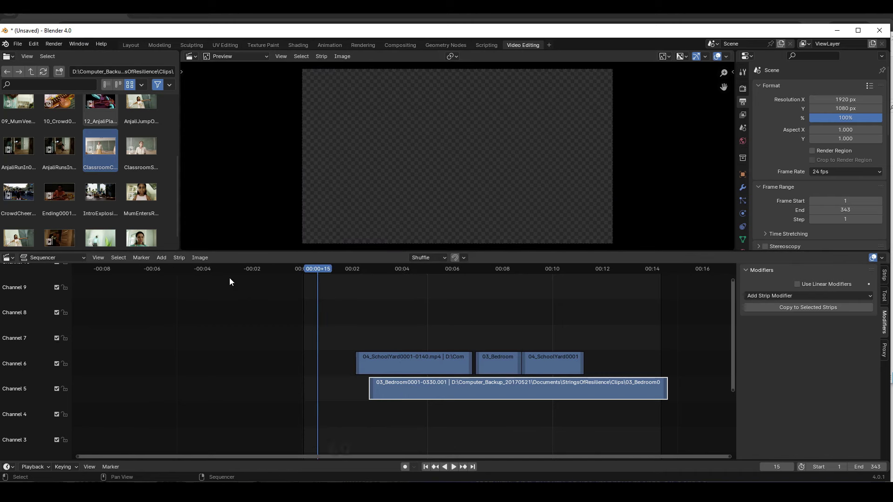
pyautogui.click(162, 258)
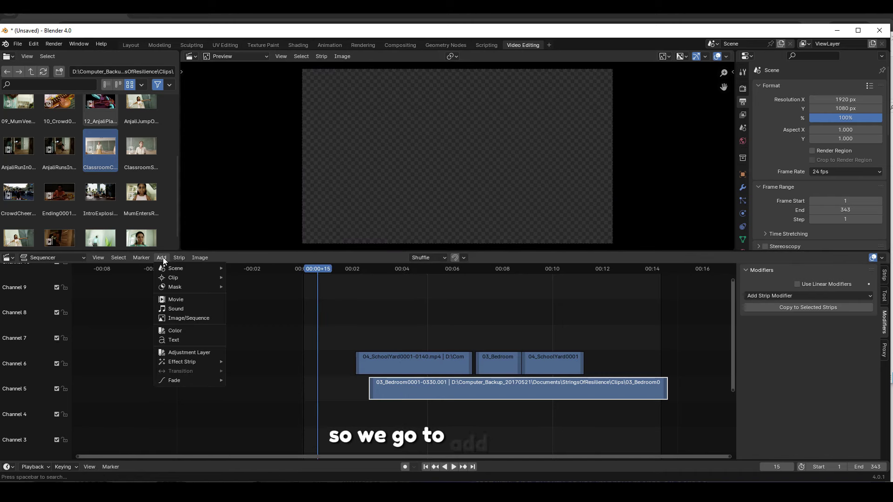
pyautogui.click(172, 340)
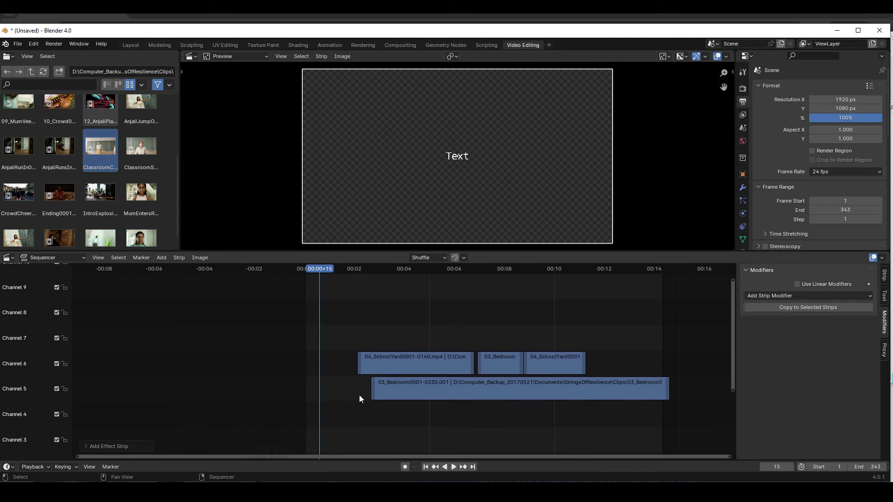
pyautogui.moveTo(342, 411); pyautogui.dragTo(358, 361, button='middle')
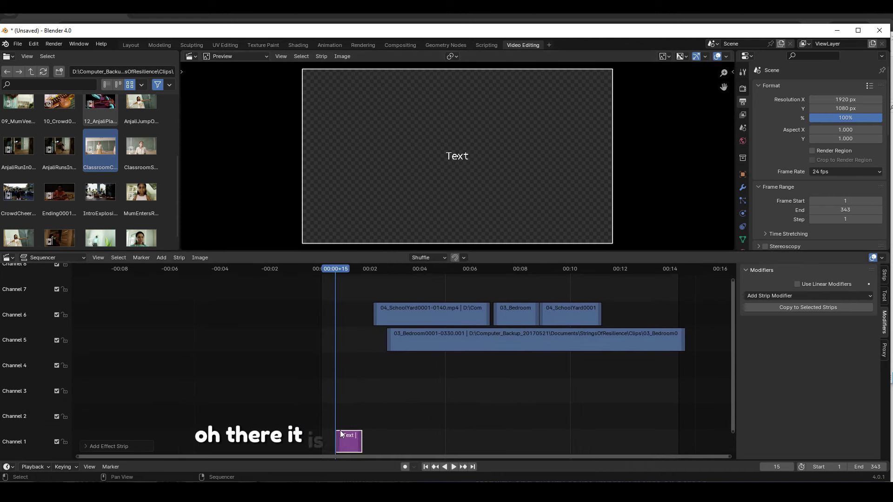
pyautogui.moveTo(350, 442); pyautogui.dragTo(347, 321)
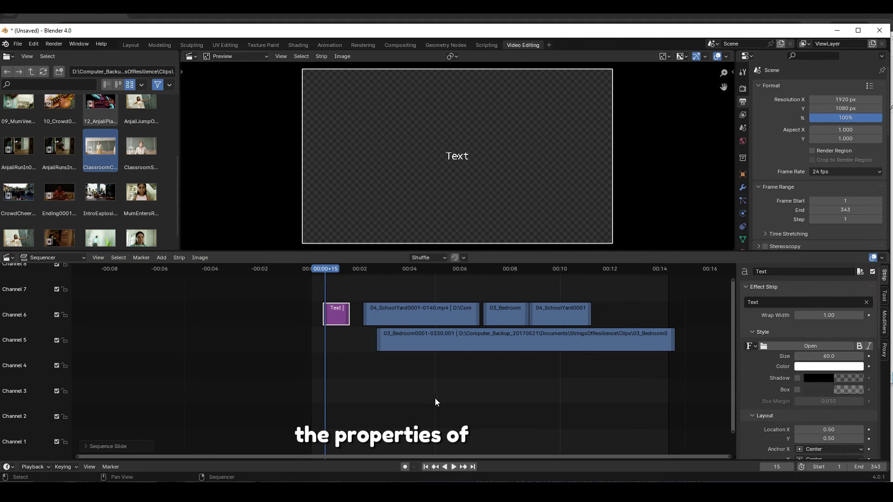
# Change the text strip to read 'My Video' and enlarge its size to 60.
pyautogui.click(764, 302)
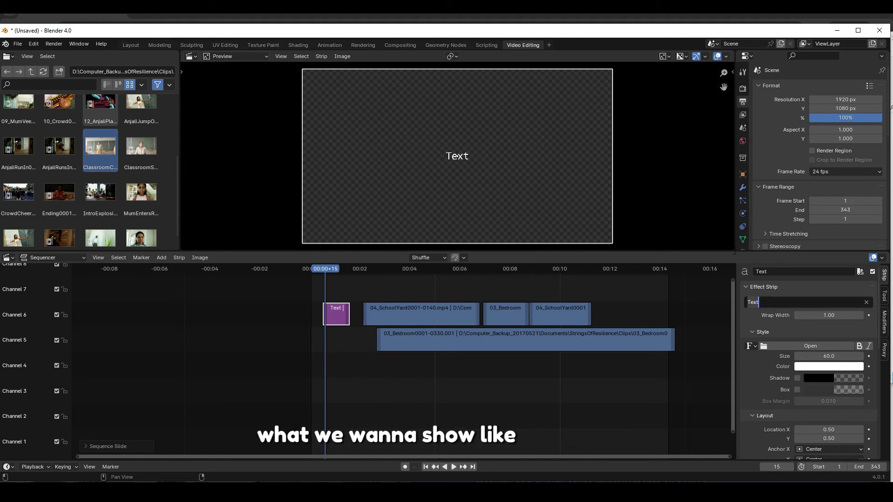
pyautogui.write('My Video')
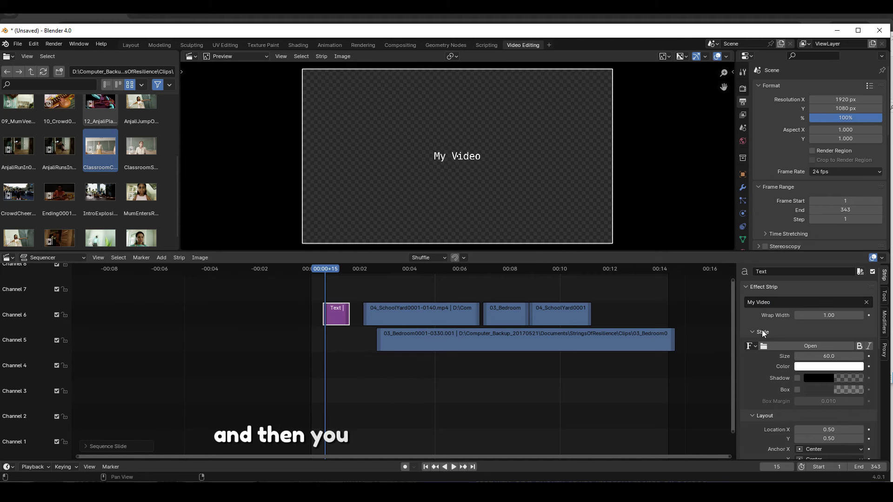
pyautogui.scroll(-3, 798, 353)
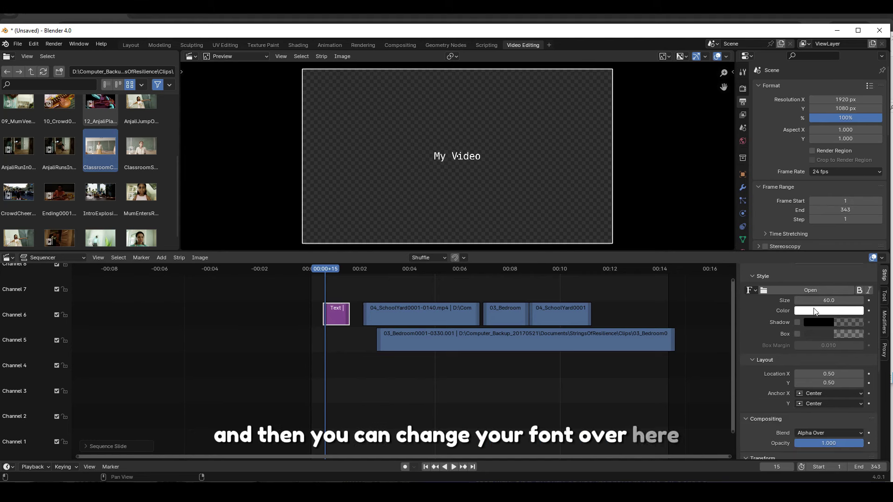
pyautogui.scroll(2, 815, 314)
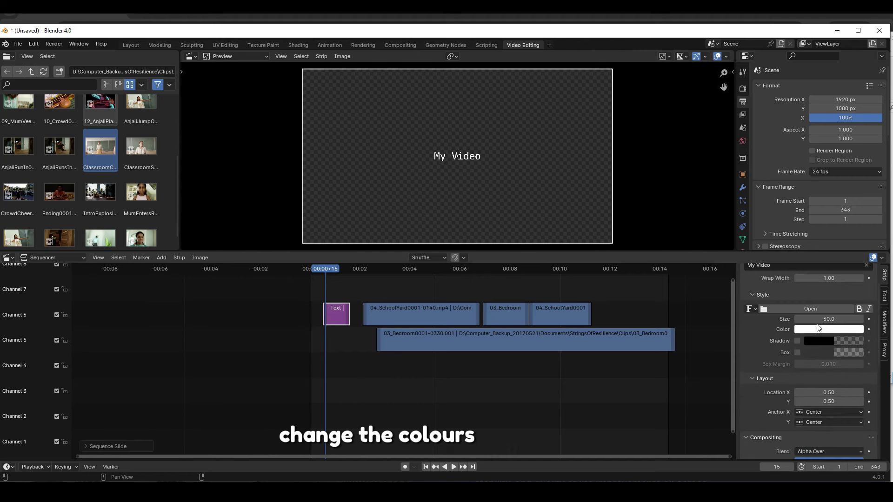
pyautogui.moveTo(820, 320); pyautogui.dragTo(849, 321)
pyautogui.scroll(-6, 845, 388)
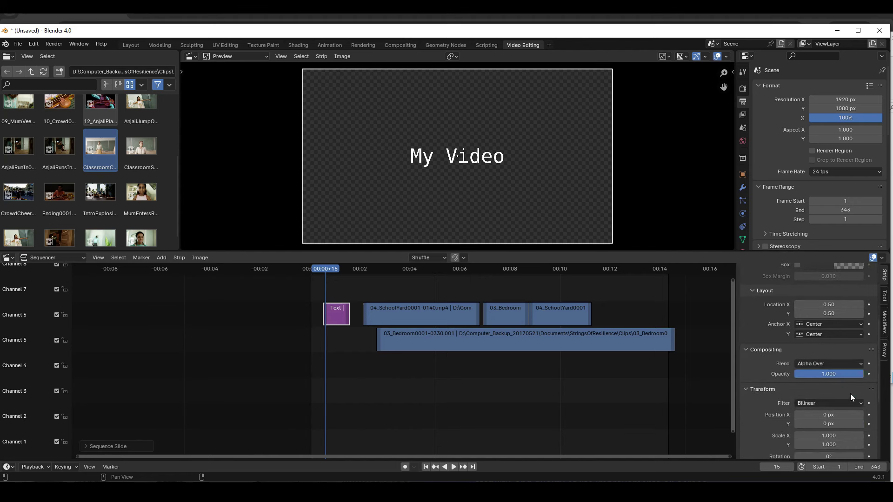
pyautogui.scroll(-3, 839, 384)
pyautogui.moveTo(345, 270); pyautogui.dragTo(416, 269)
pyautogui.click(53, 43)
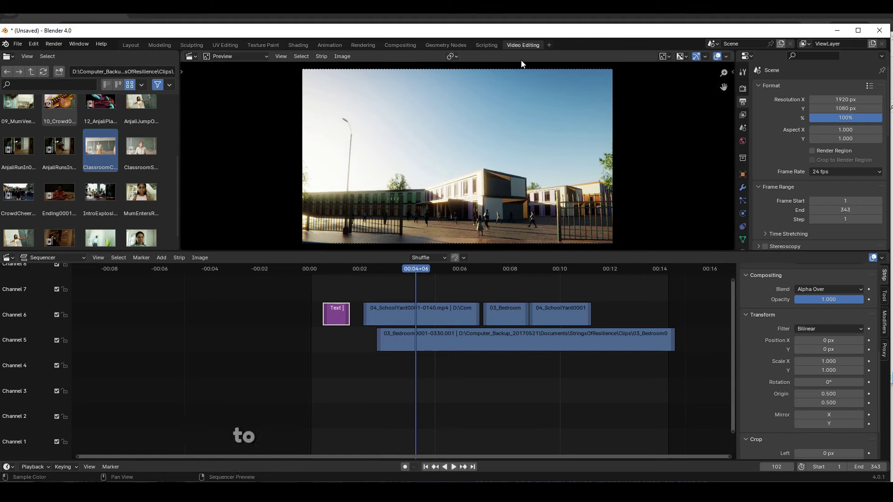
pyautogui.scroll(-5, 838, 178)
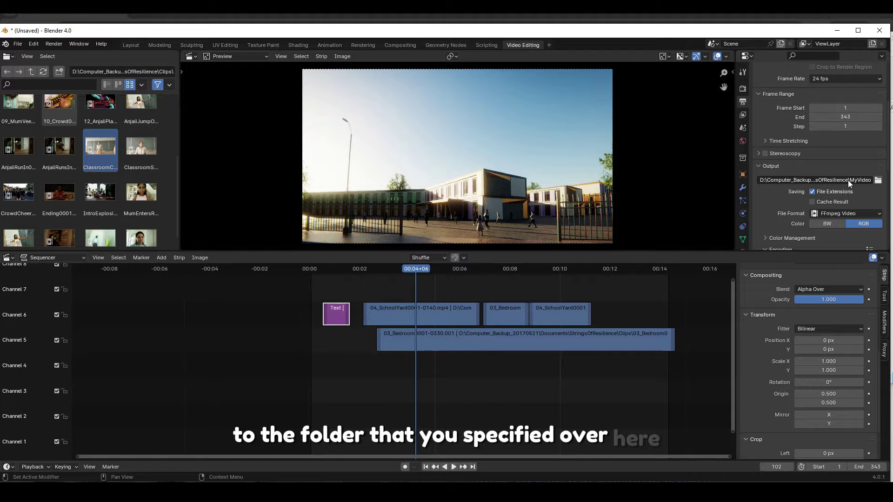